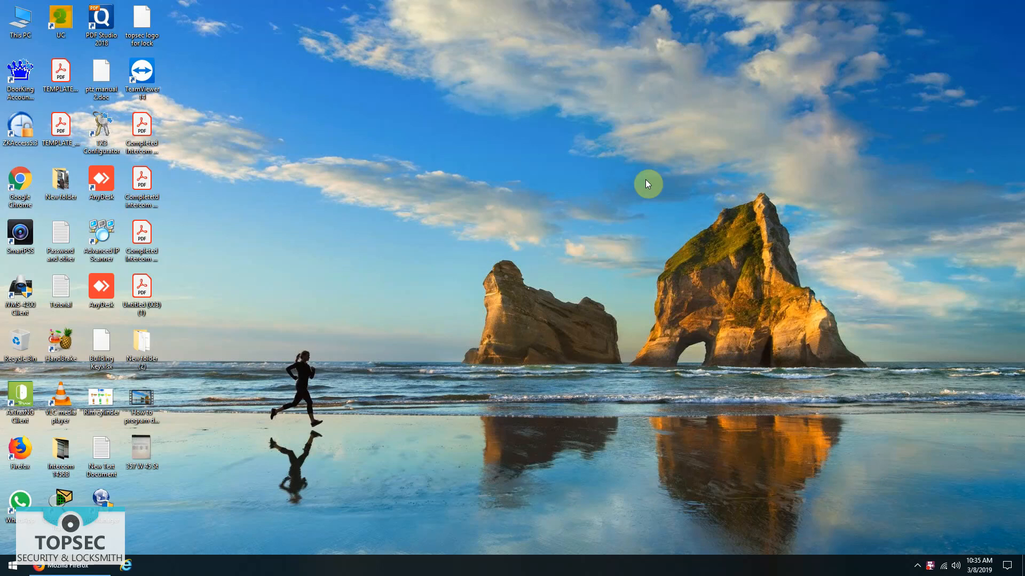
# - Load the Mircom website in Firefox by entering 'mircom' in the address bar
pyautogui.click(72, 565)
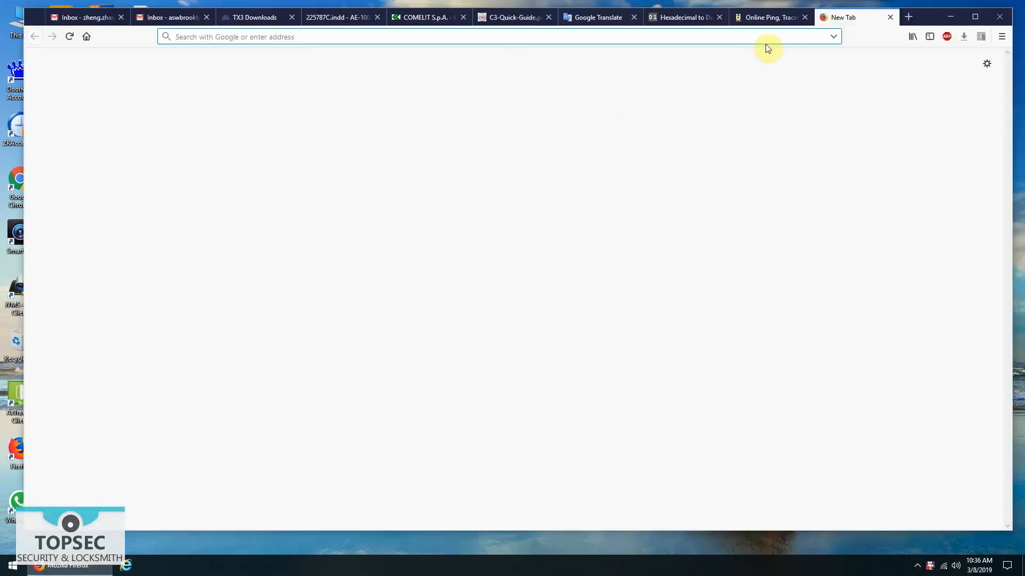
pyautogui.click(764, 39)
pyautogui.write('mirco')
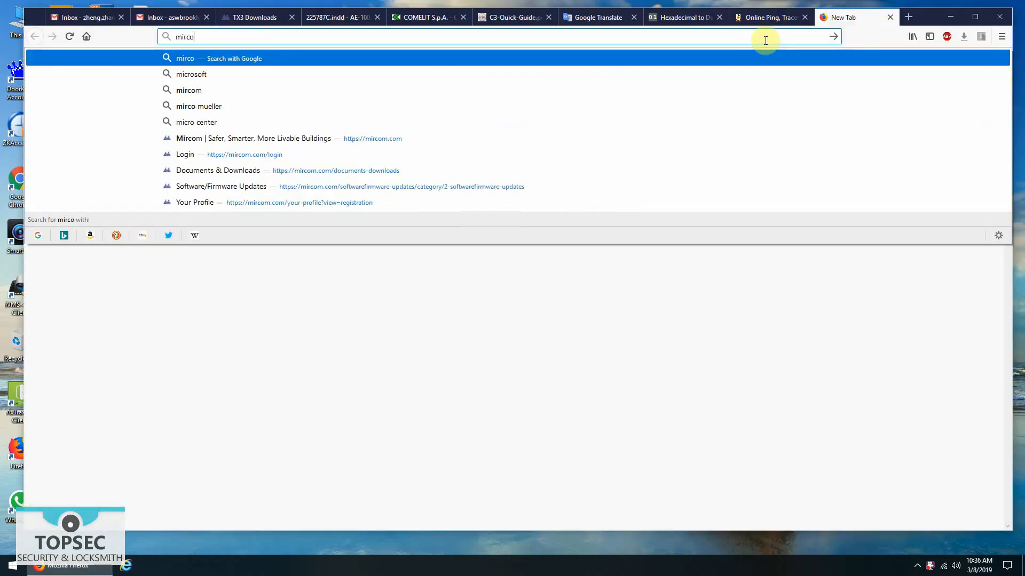
pyautogui.write('m.co')
pyautogui.press('Return')
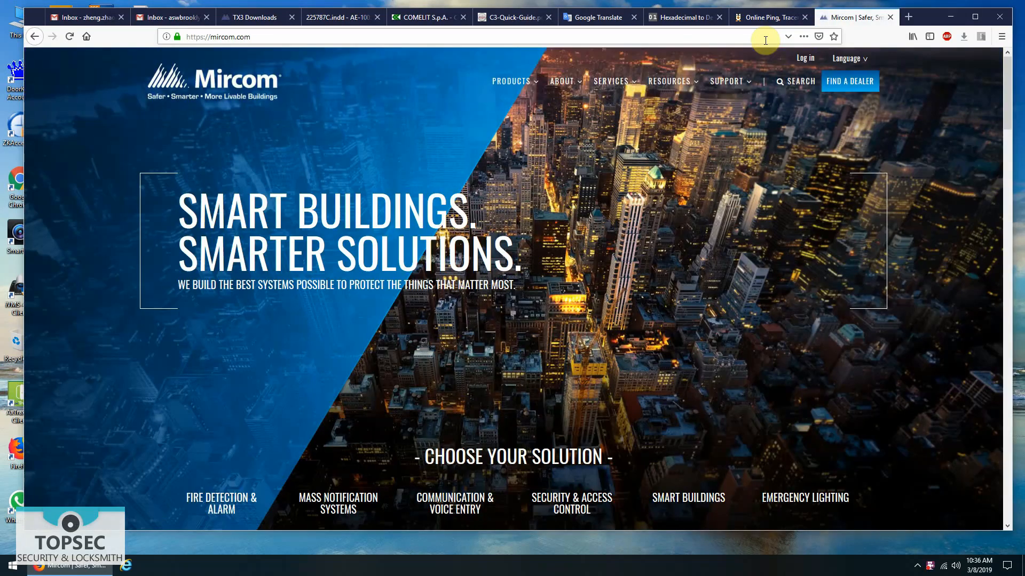
# - Try Resources > Downloads, view the registration form, then cancel back to the homepage
pyautogui.moveTo(670, 81)
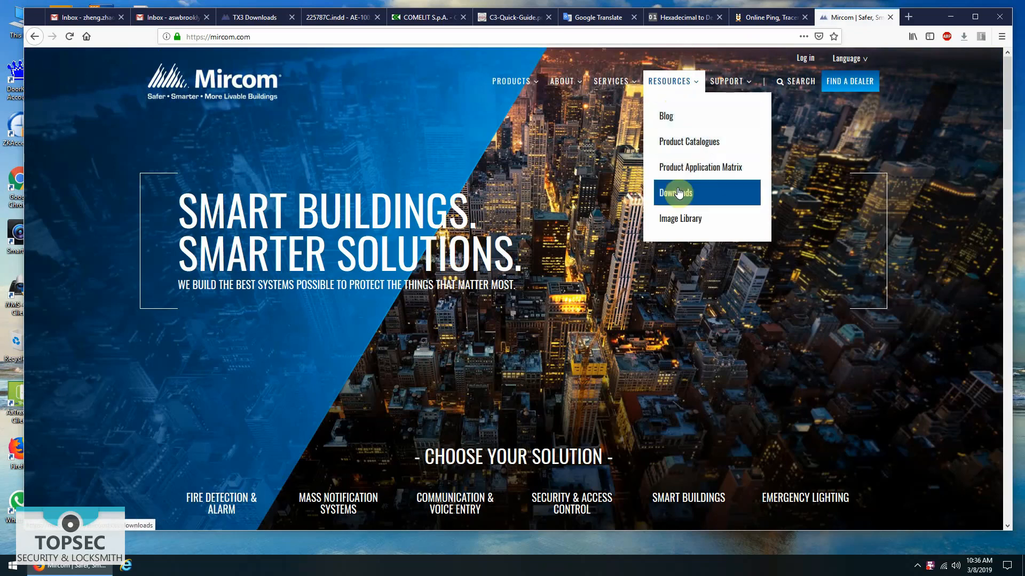
pyautogui.click(697, 194)
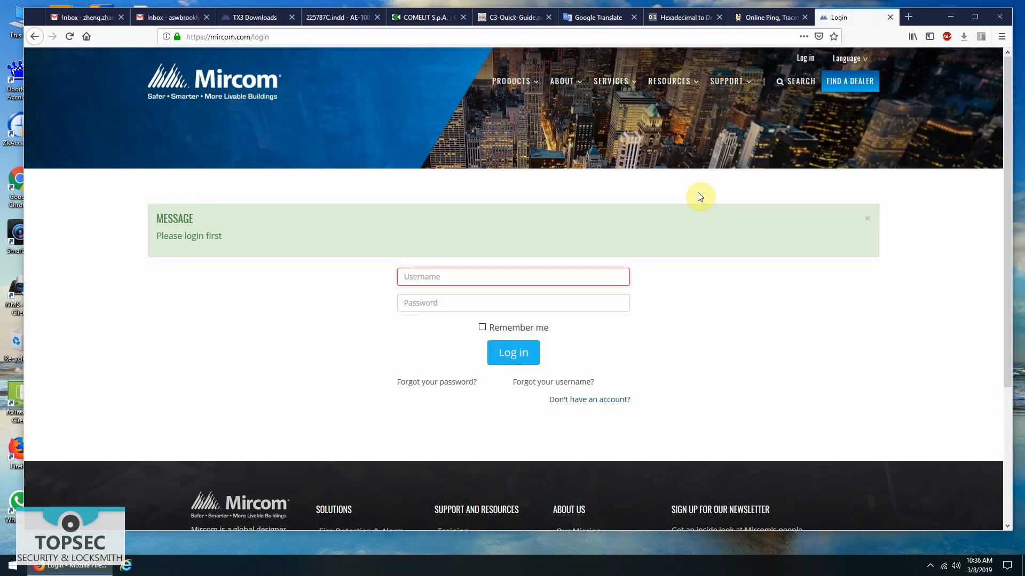
pyautogui.click(614, 400)
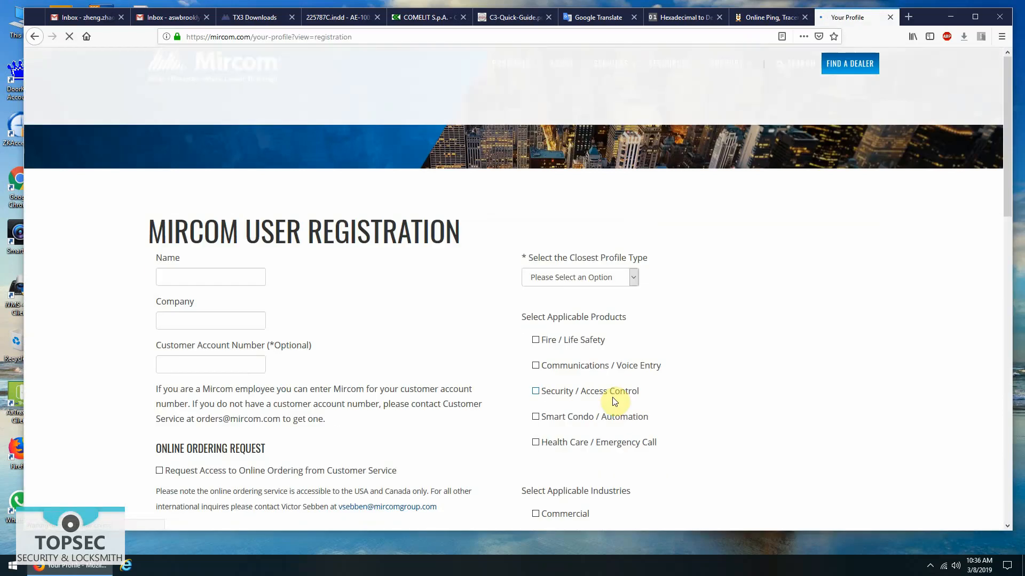
pyautogui.scroll(-1, 614, 400)
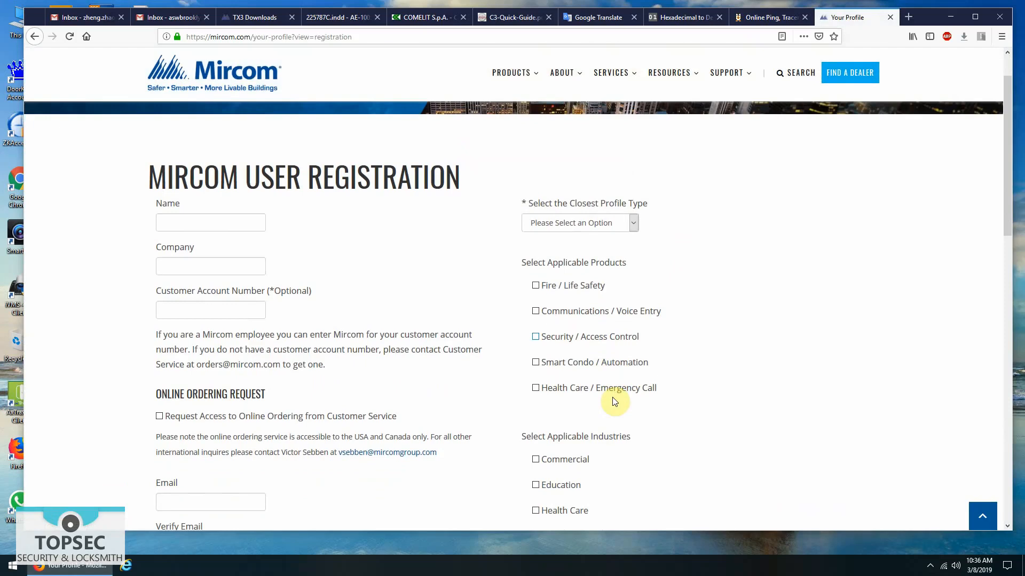
pyautogui.scroll(-10, 615, 401)
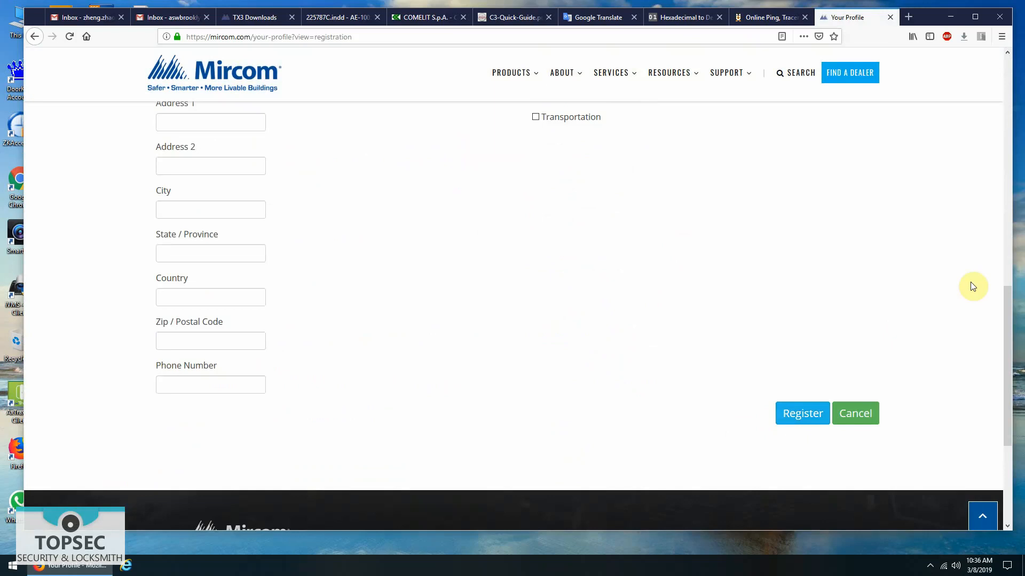
pyautogui.click(865, 415)
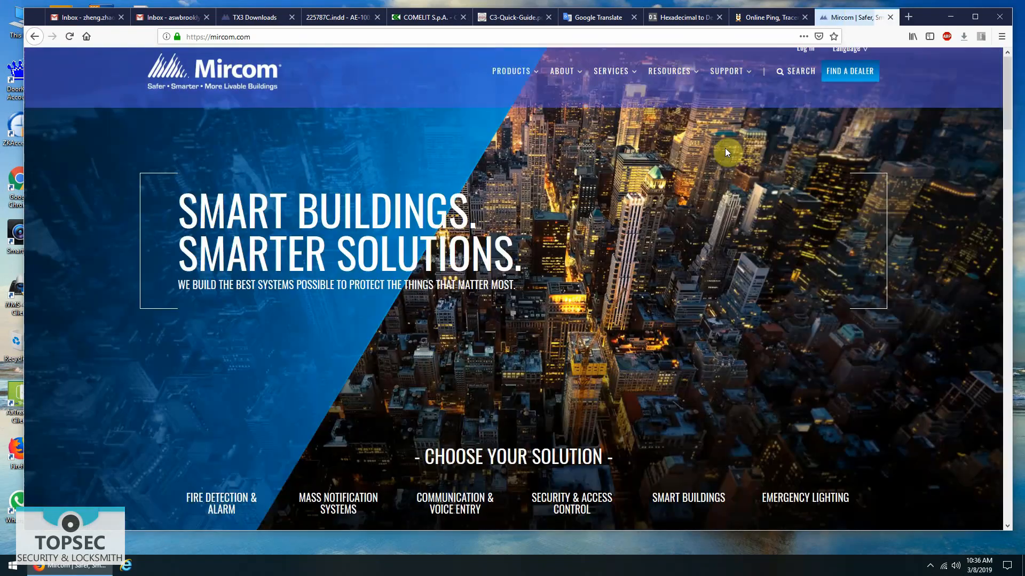
# - From Resources > Downloads, log in with the account e-mail and password
pyautogui.moveTo(667, 90)
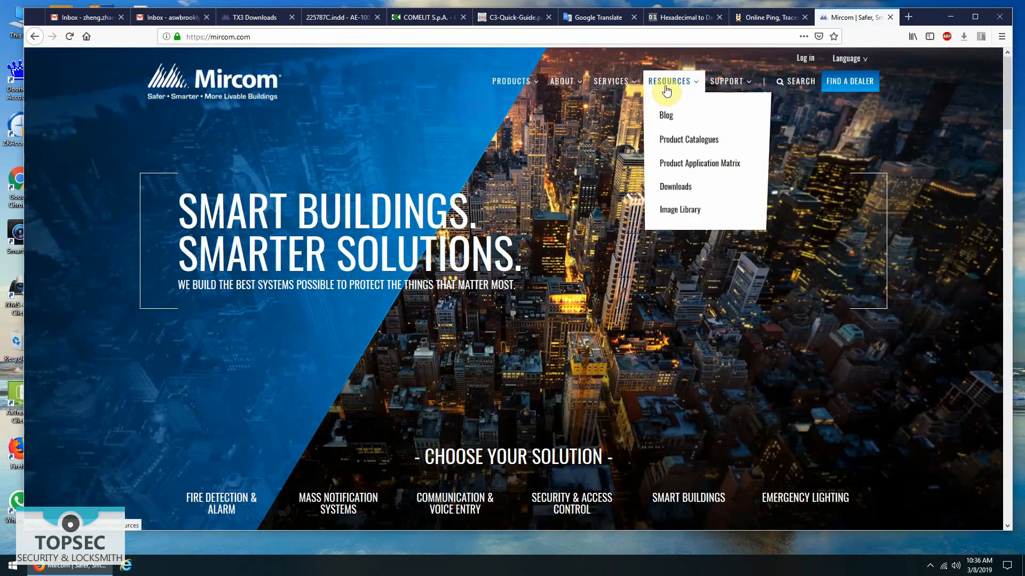
pyautogui.click(678, 195)
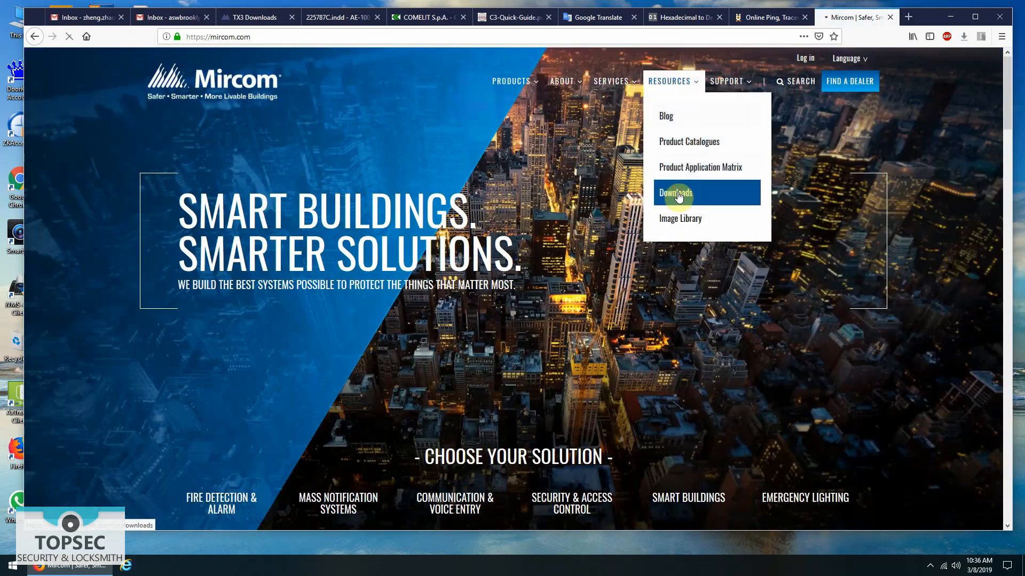
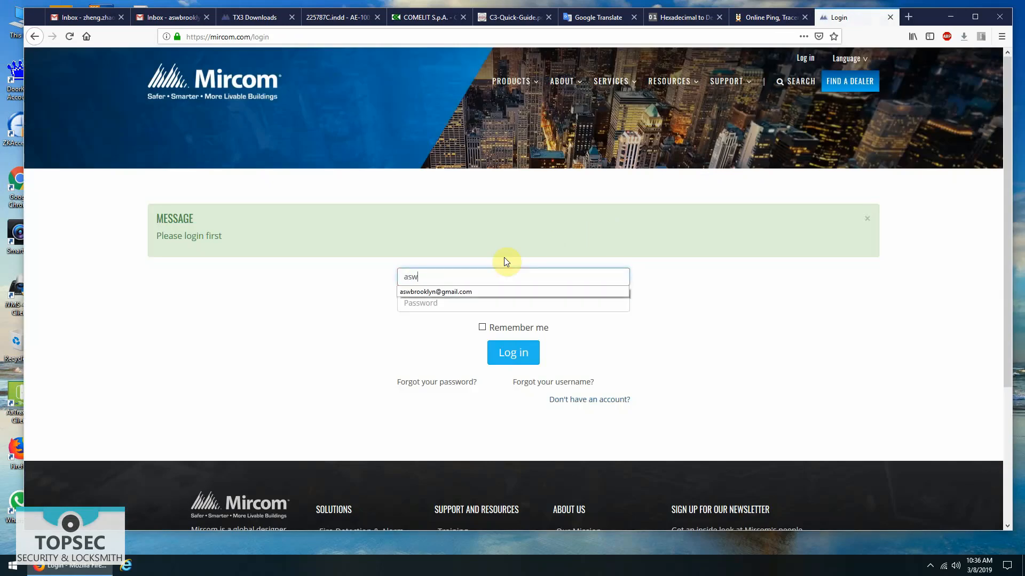
pyautogui.press('Down')
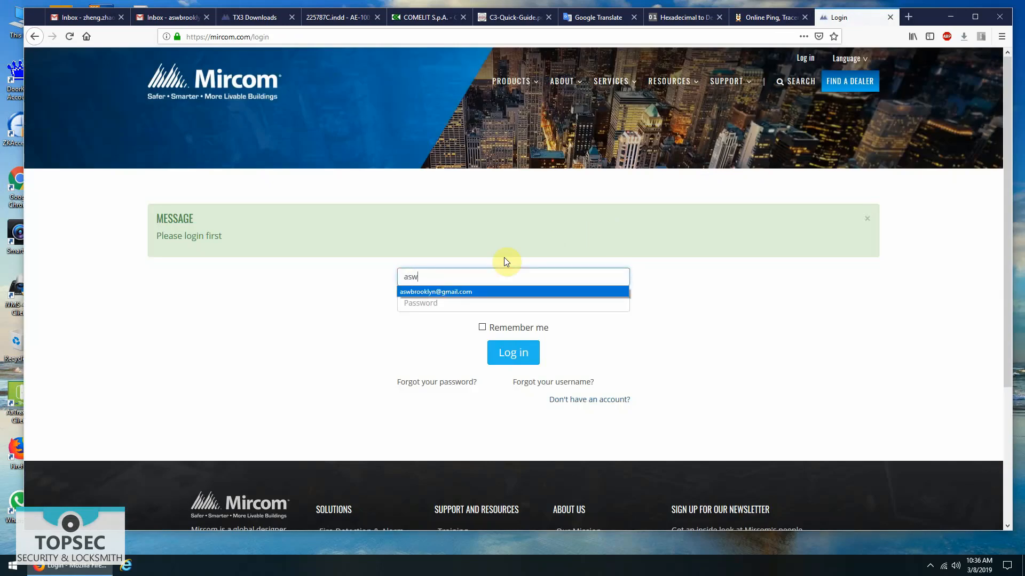
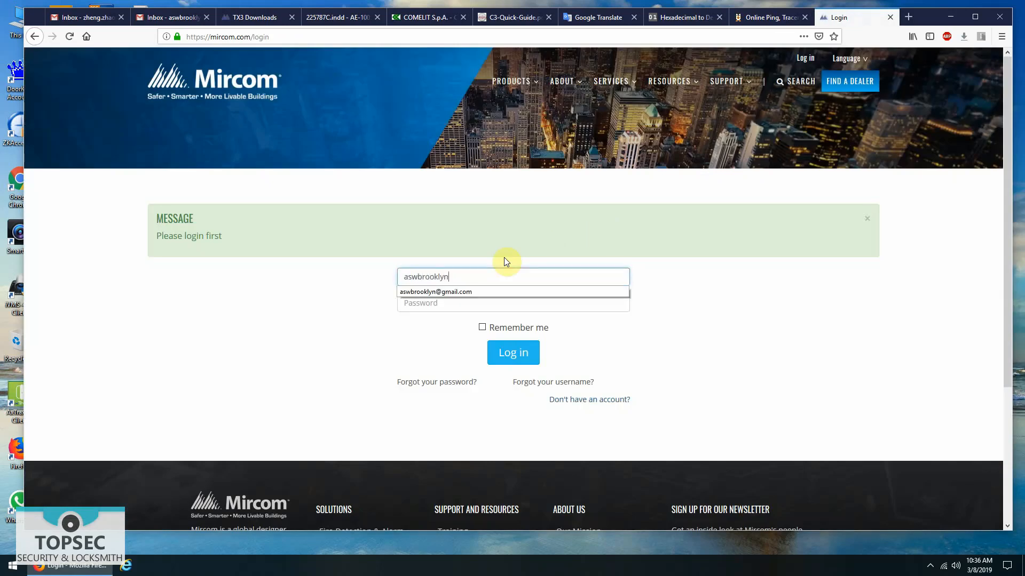
pyautogui.press('Tab')
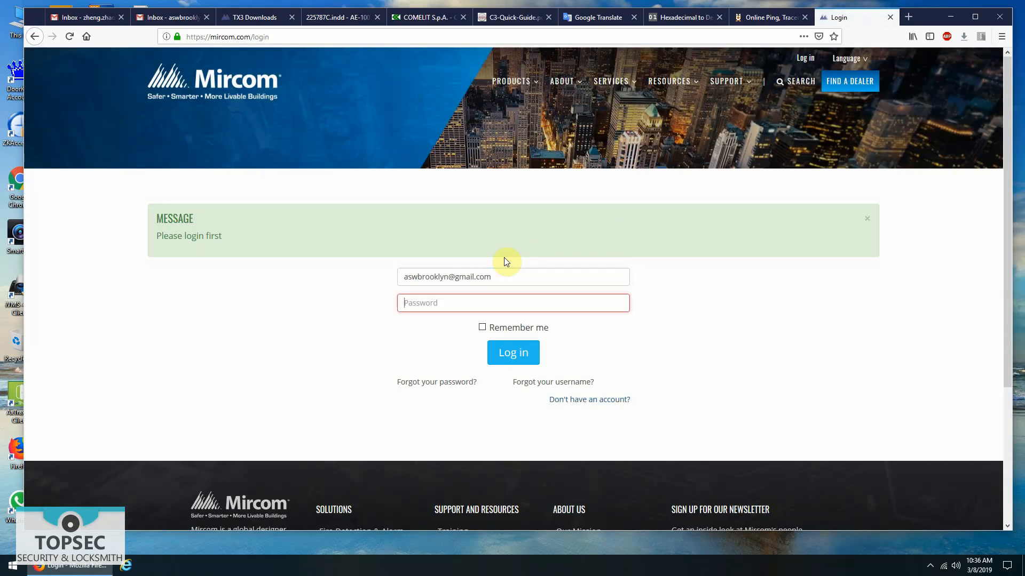
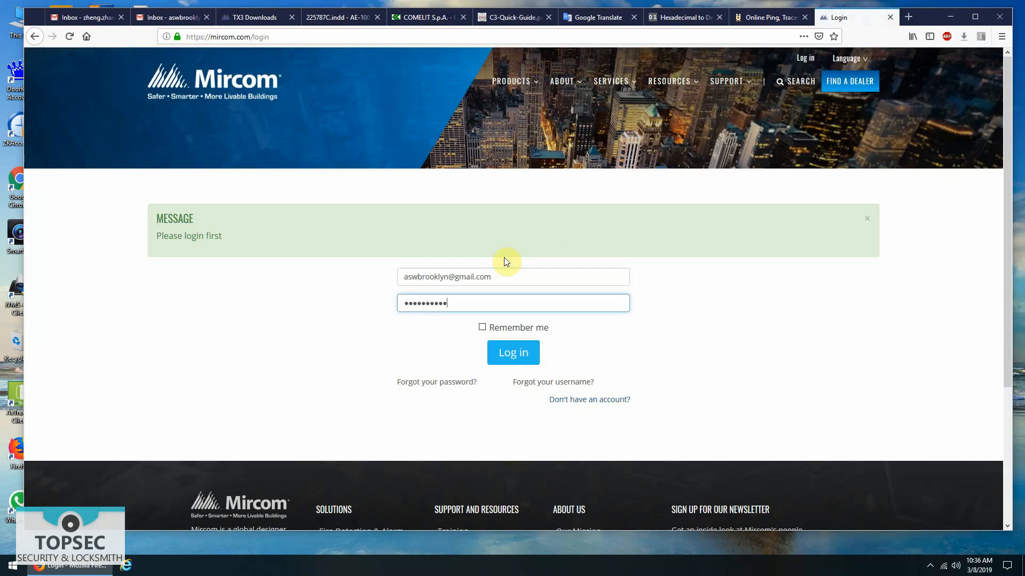
pyautogui.click(519, 355)
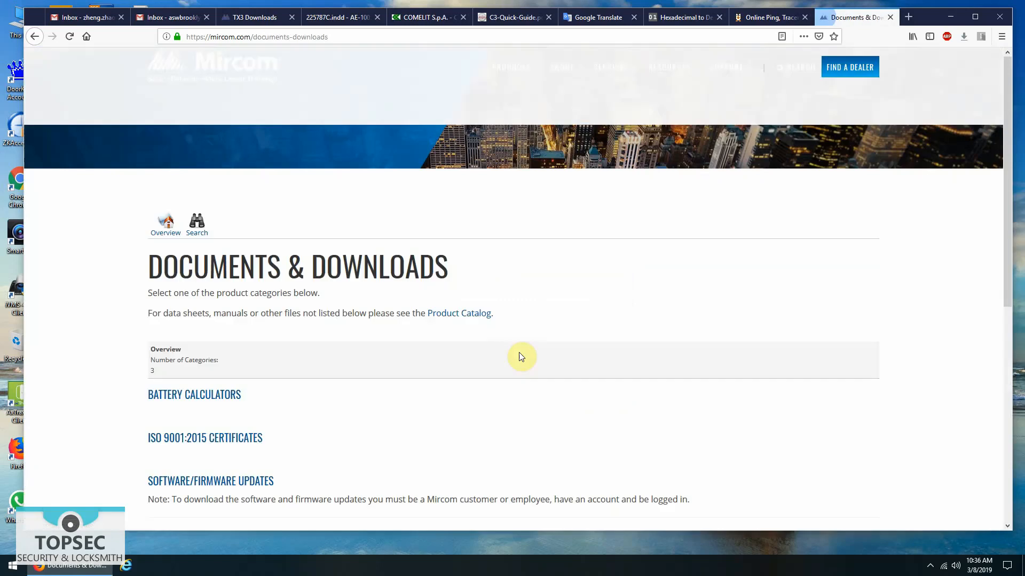
# - Under Software/Firmware Updates > TX3, download the TX3 Configuration and Monitoring Utility V 2.10.3
pyautogui.scroll(-1, 521, 356)
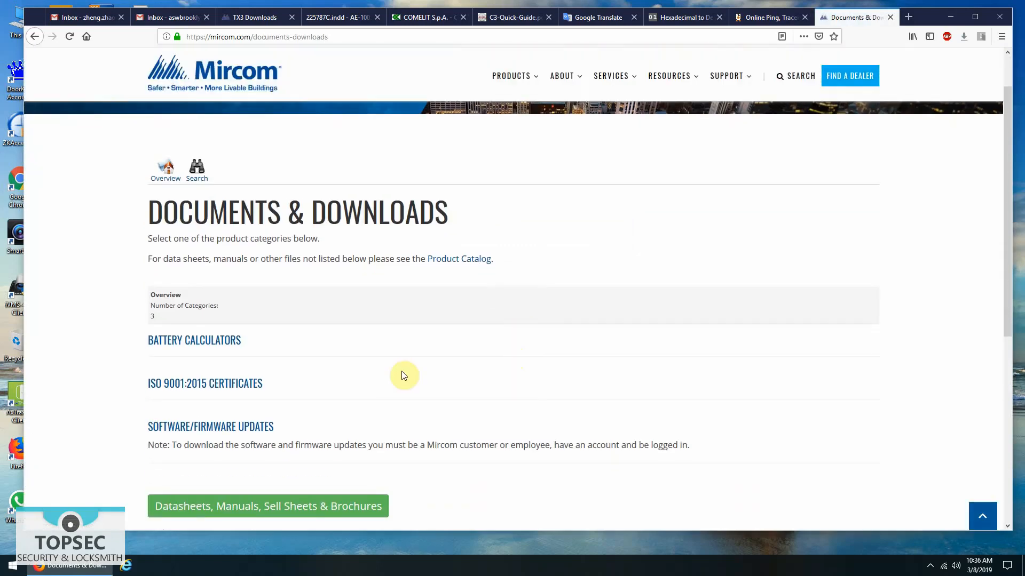
pyautogui.click(236, 428)
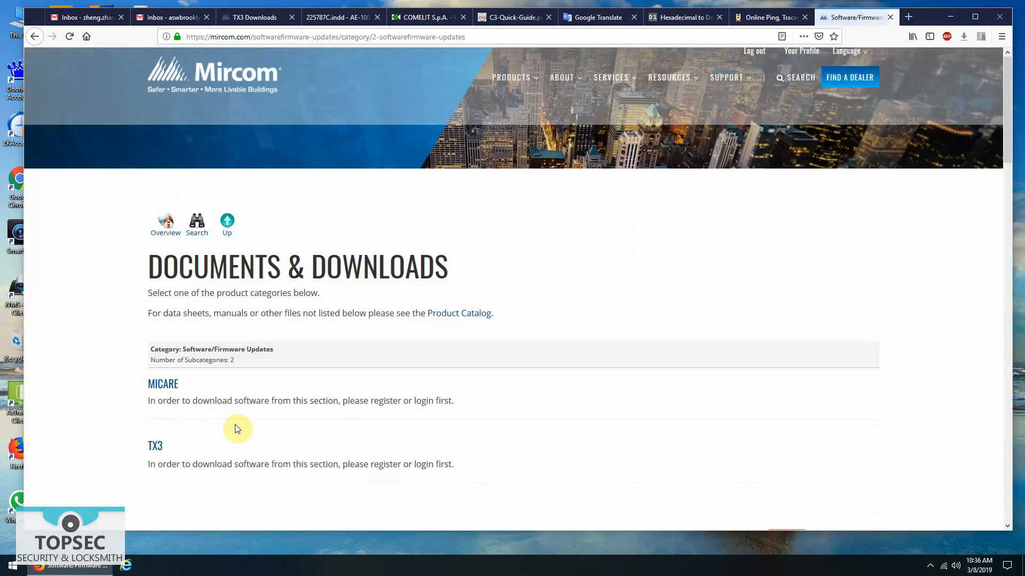
pyautogui.scroll(-1, 239, 429)
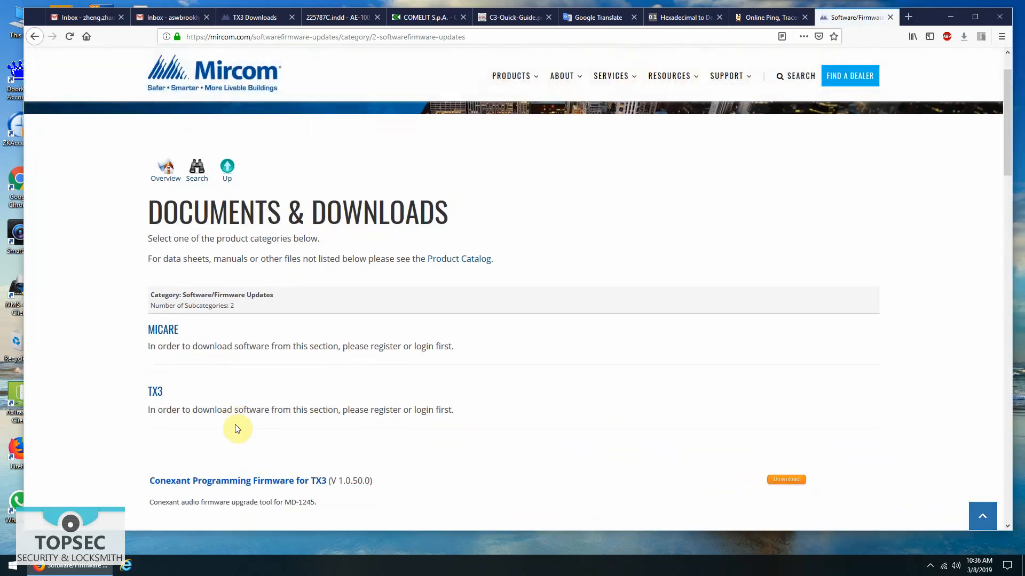
pyautogui.click(155, 395)
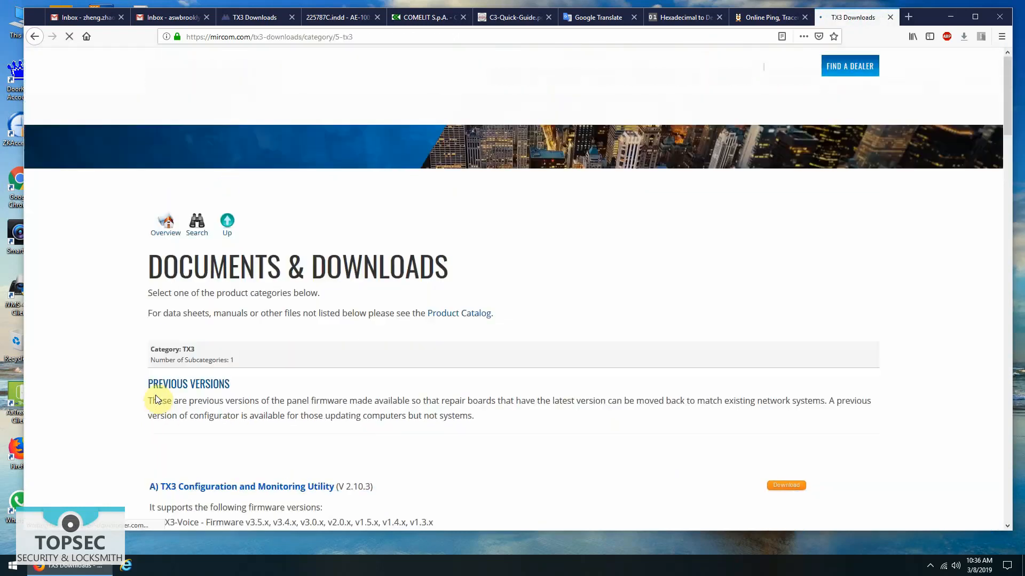
pyautogui.scroll(-3, 155, 399)
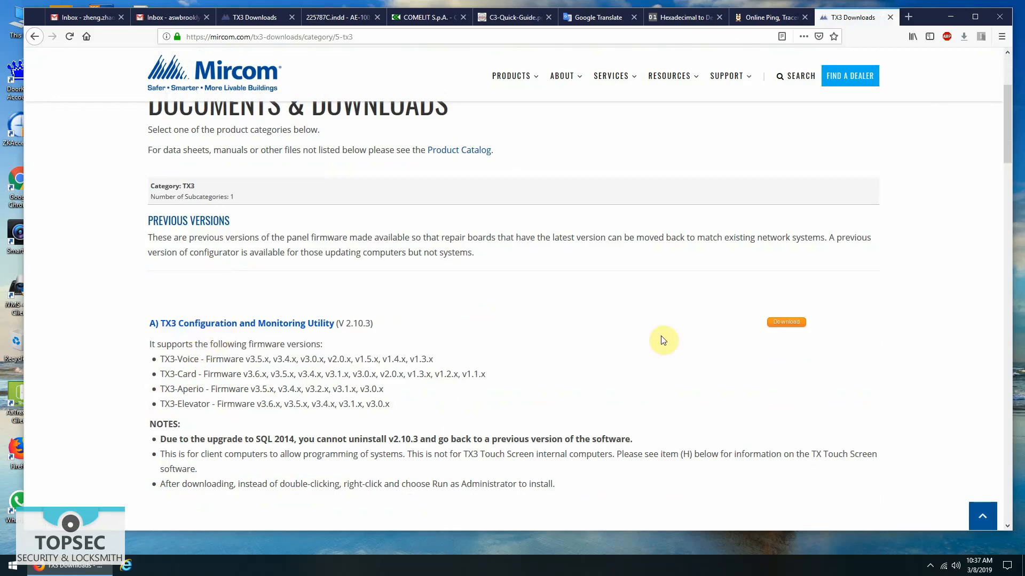
pyautogui.click(791, 324)
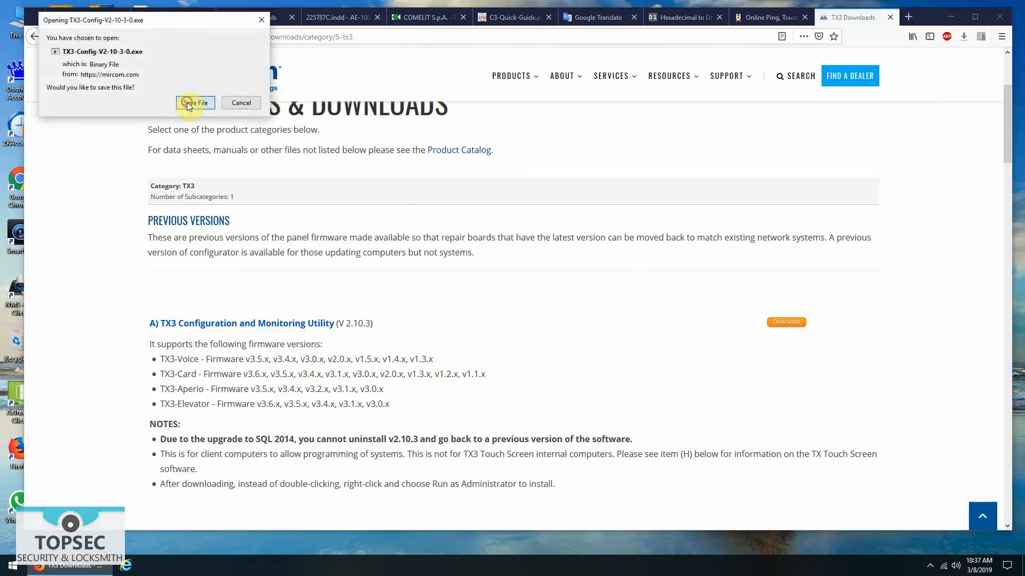
# - Save the TX3-Config-V2-10-3-0.exe installer to the Desktop
pyautogui.click(188, 103)
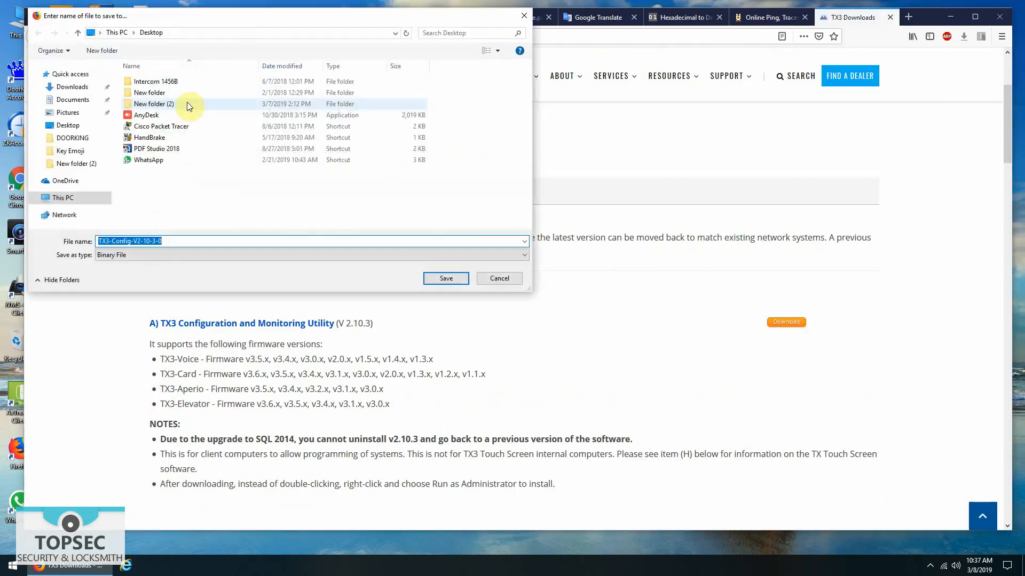
pyautogui.click(446, 278)
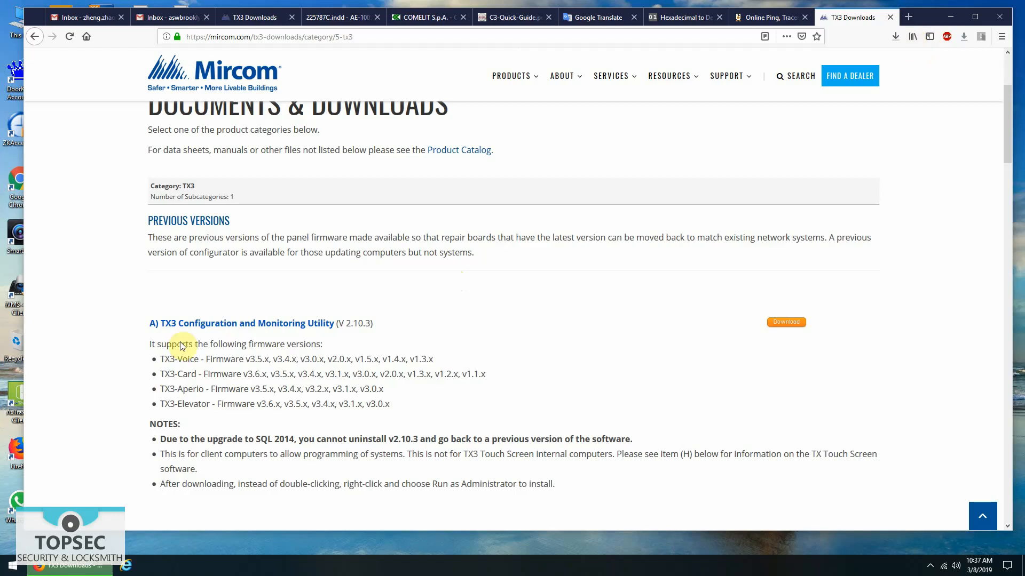
pyautogui.click(9, 569)
# - Run the TX3-Config-V2-9-11-0 installer from the Downloads folder, allowing it to make changes
pyautogui.click(187, 261)
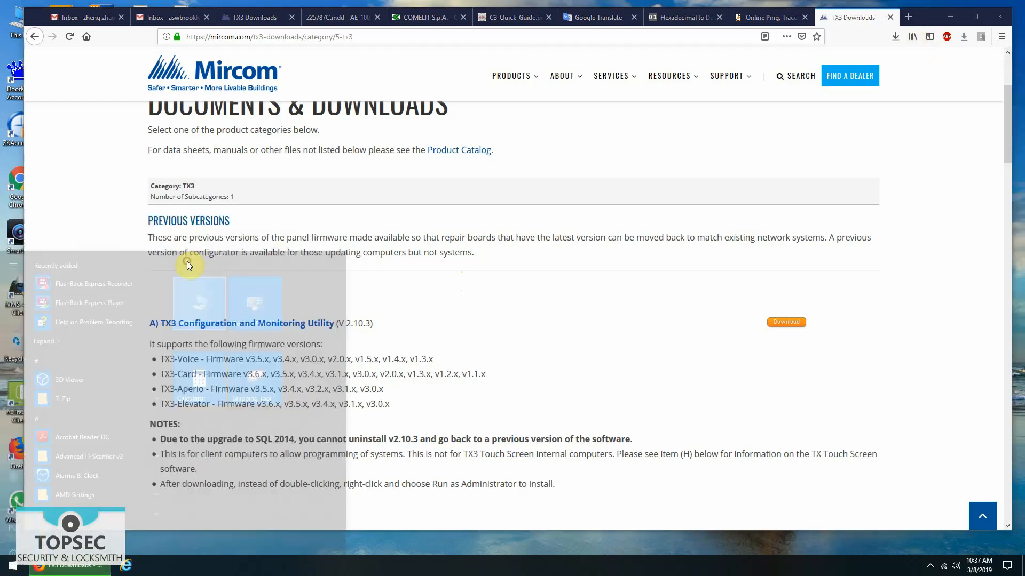
pyautogui.doubleClick(510, 267)
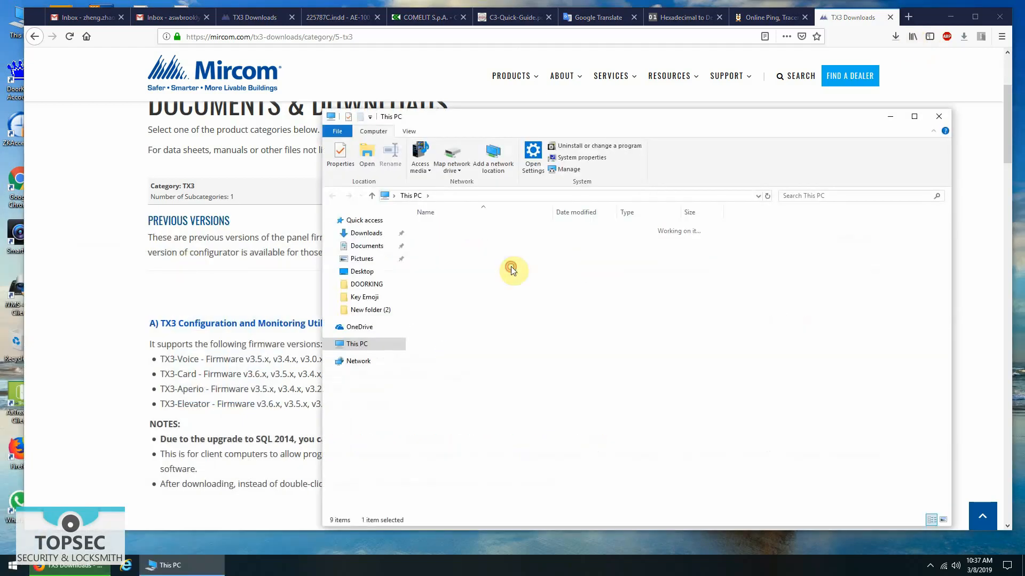
pyautogui.scroll(-3, 513, 331)
pyautogui.doubleClick(456, 398)
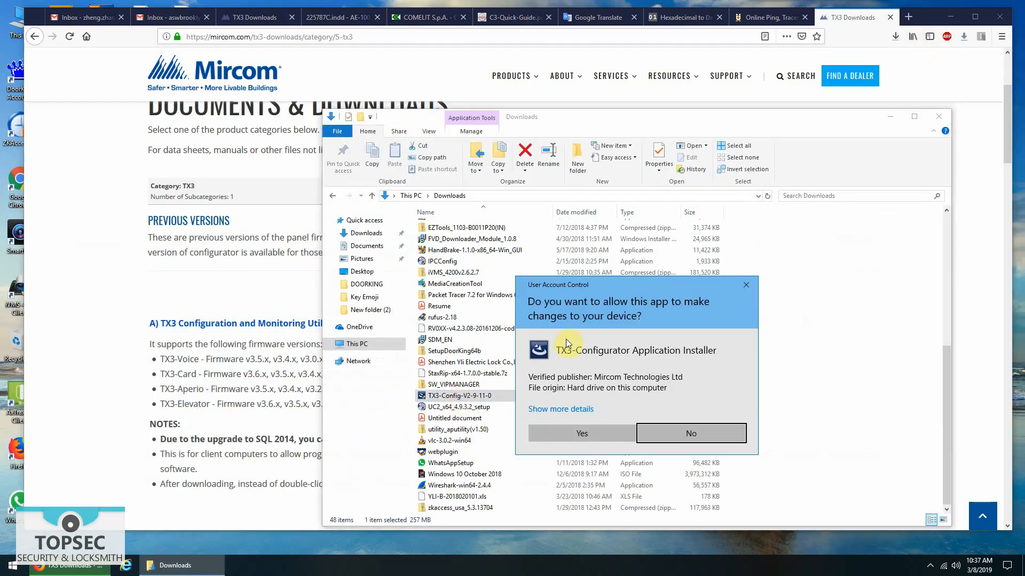
pyautogui.click(587, 433)
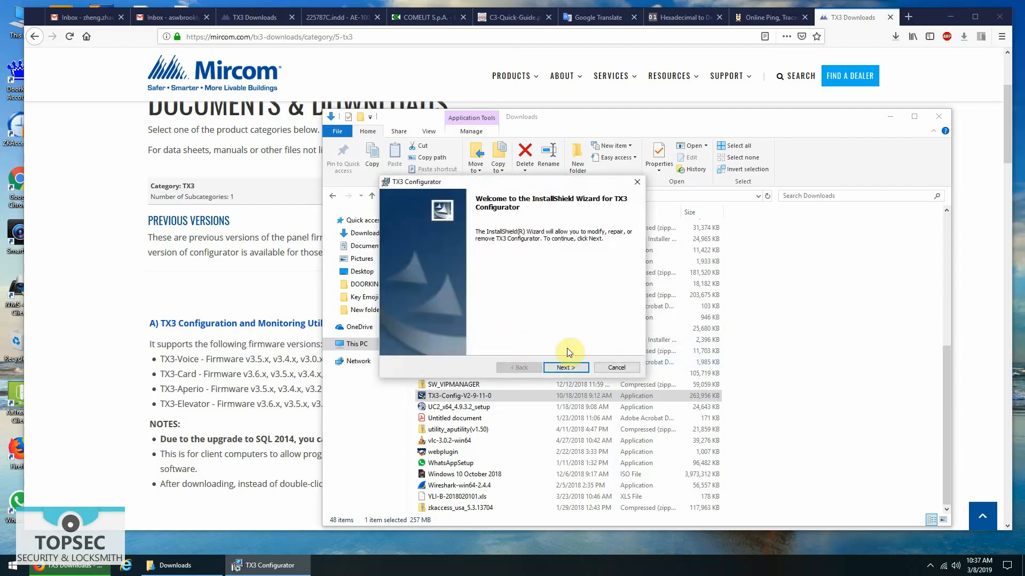
# - Cancel the TX3 Configurator maintenance wizard, confirm Yes, and finish the interrupted setup
pyautogui.click(565, 368)
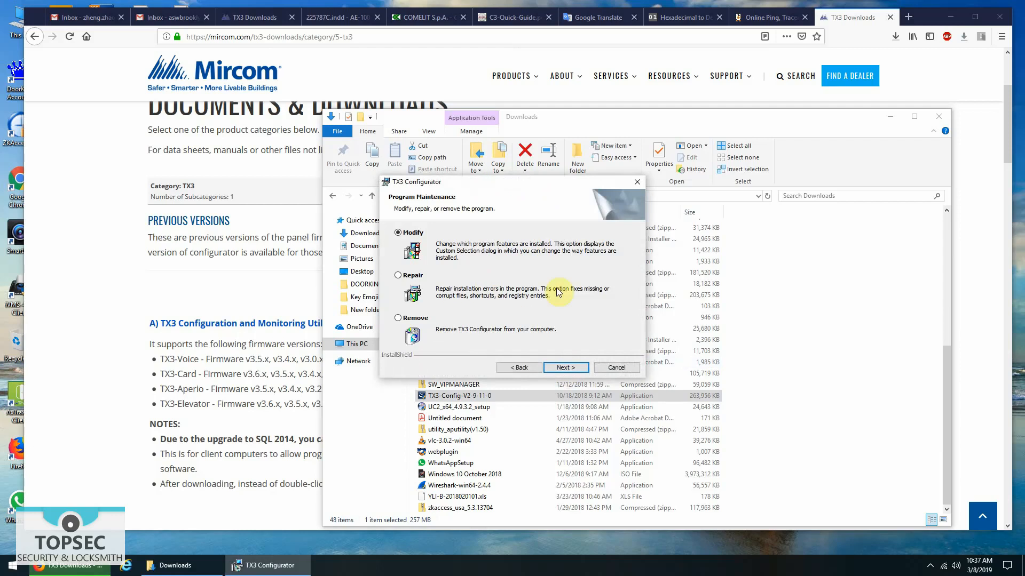
pyautogui.click(616, 367)
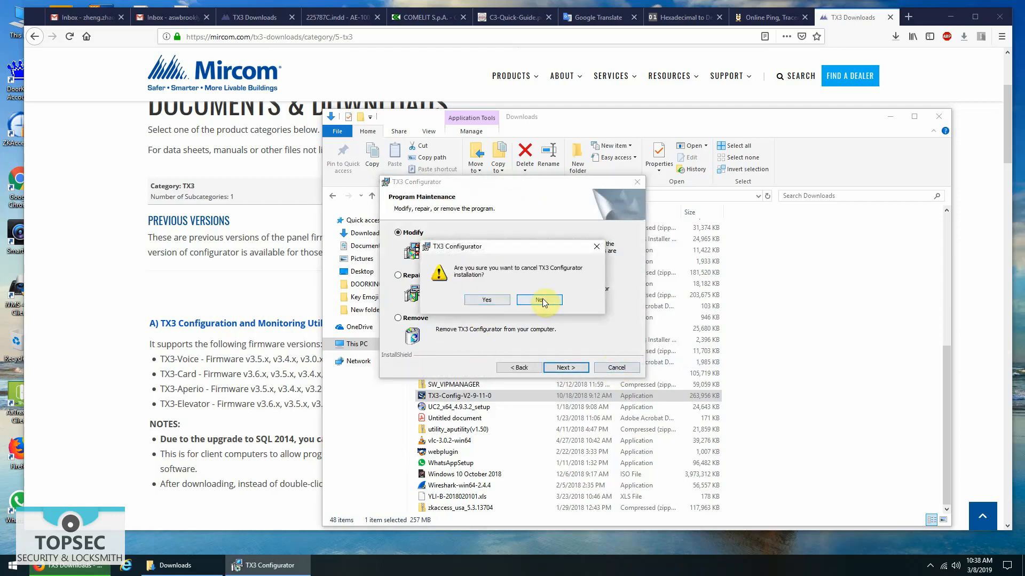
pyautogui.click(595, 248)
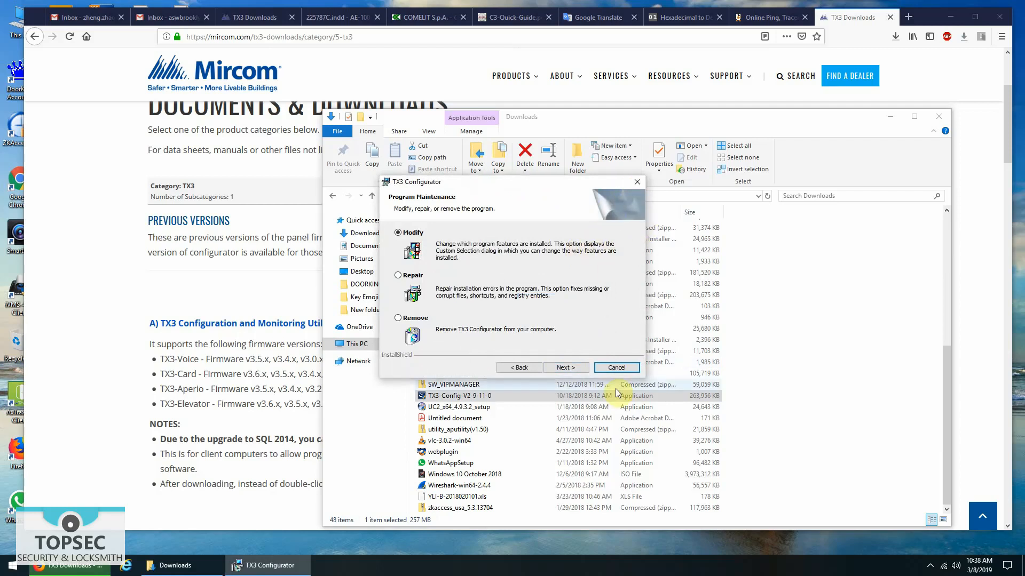
pyautogui.click(617, 368)
pyautogui.click(476, 298)
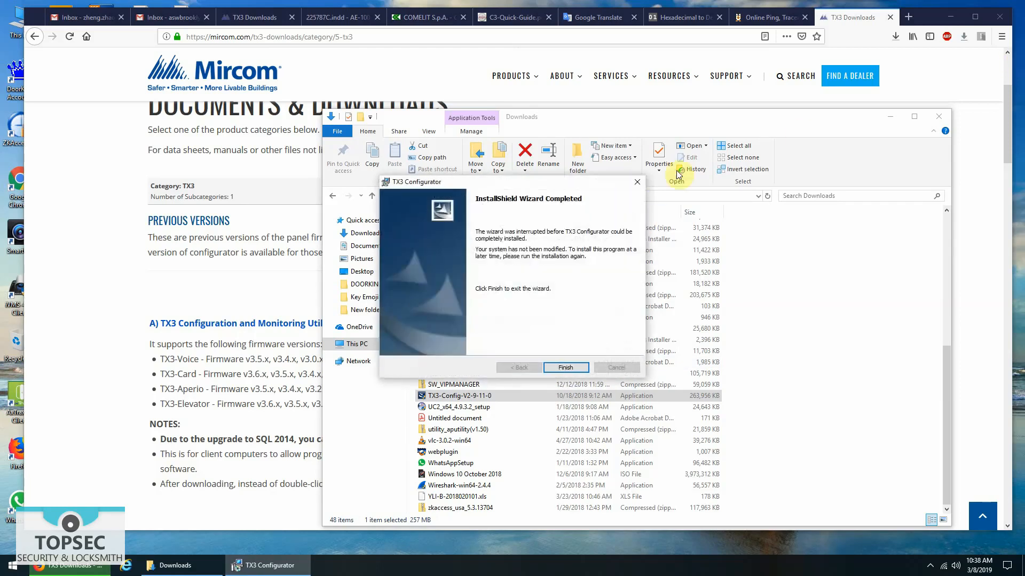
pyautogui.click(564, 367)
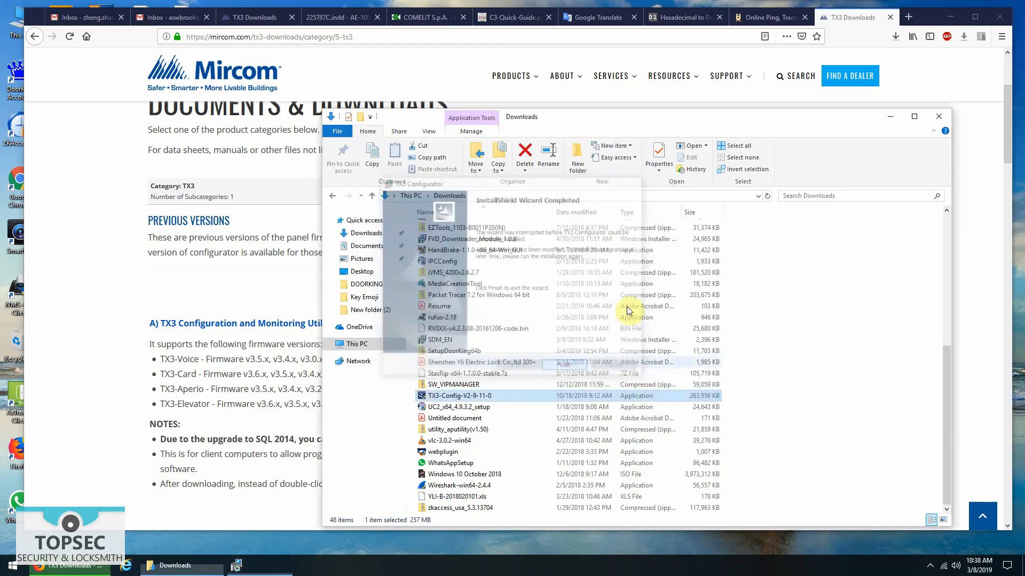
pyautogui.click(943, 19)
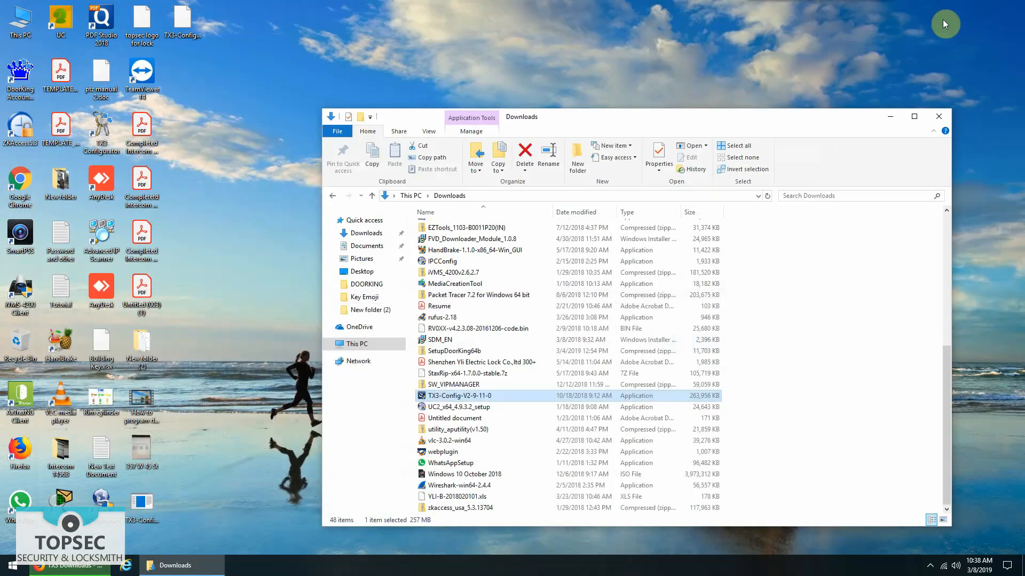
# - Close the Downloads window, launch the TX3 Configurator from the desktop, and log in
pyautogui.click(938, 116)
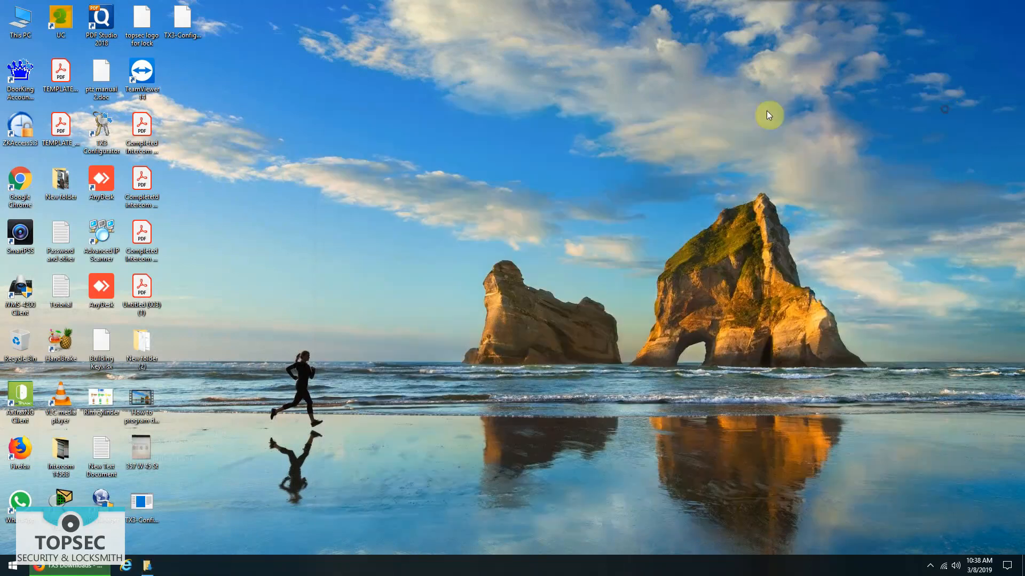
pyautogui.doubleClick(102, 136)
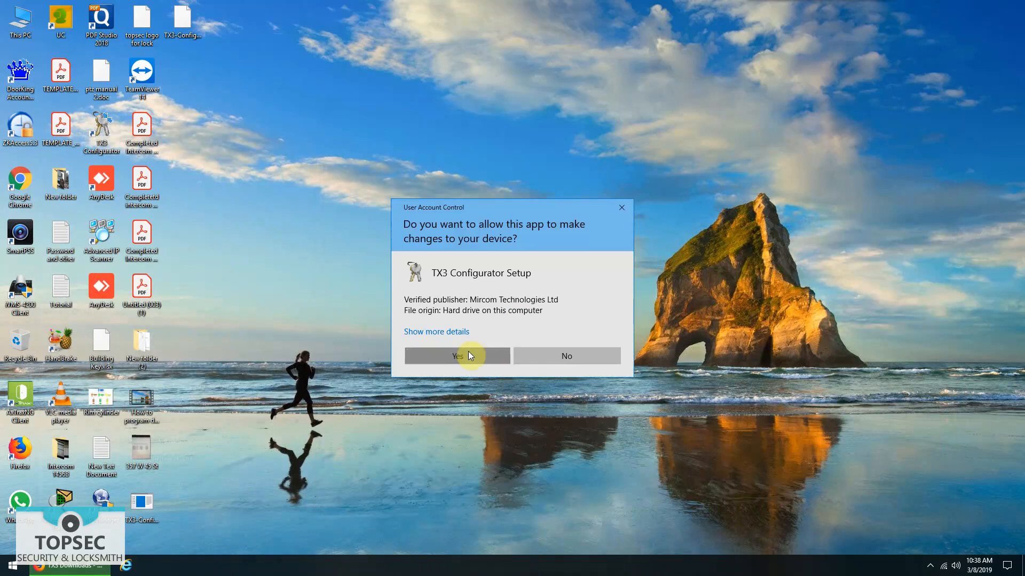
pyautogui.click(469, 352)
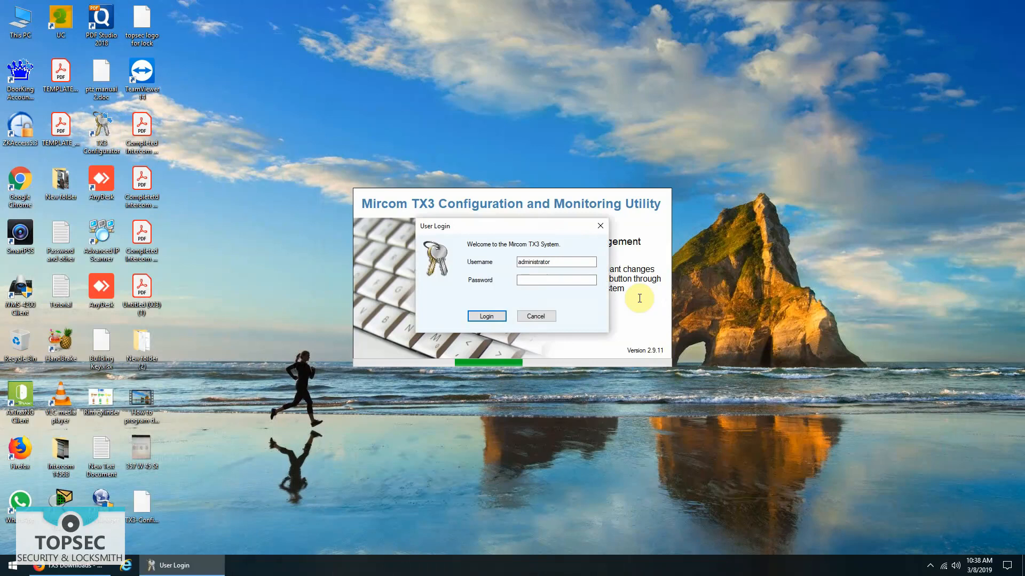
pyautogui.click(487, 316)
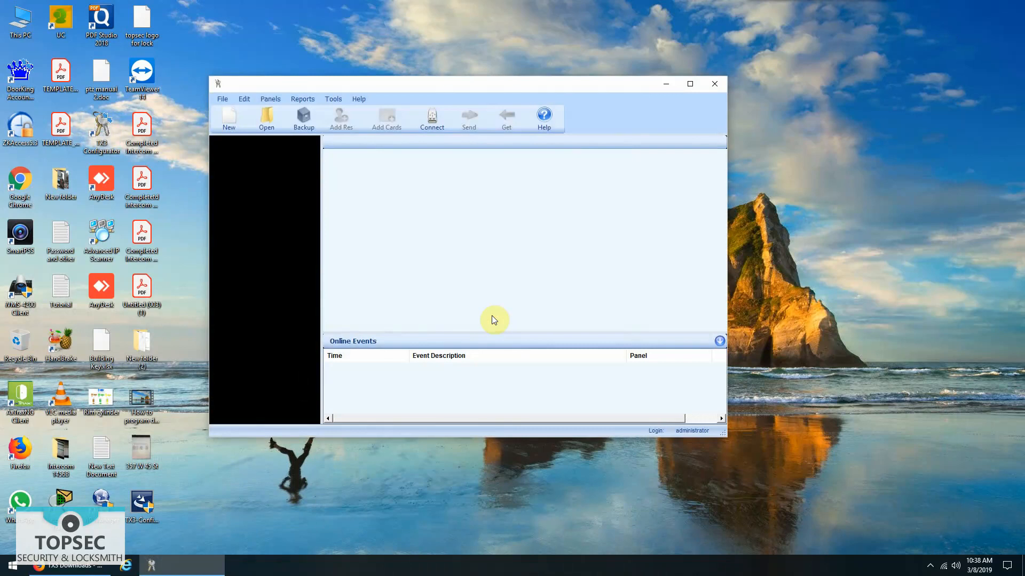
pyautogui.click(227, 128)
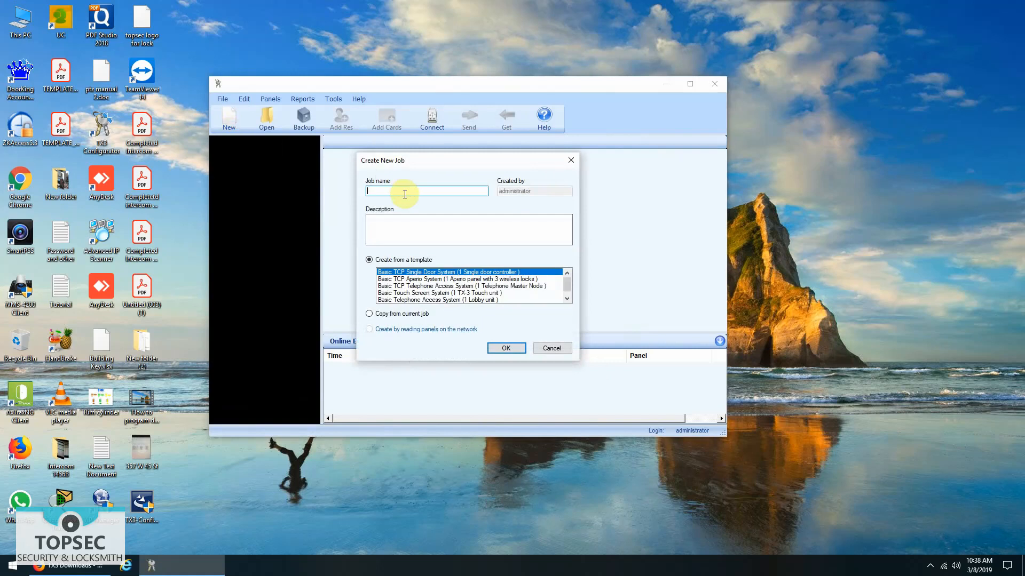
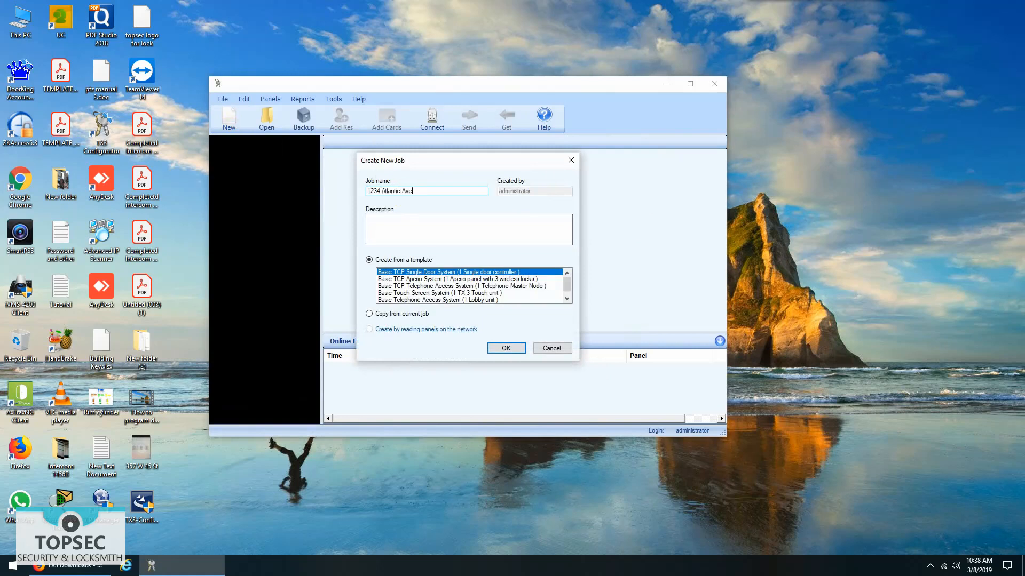
pyautogui.click(406, 287)
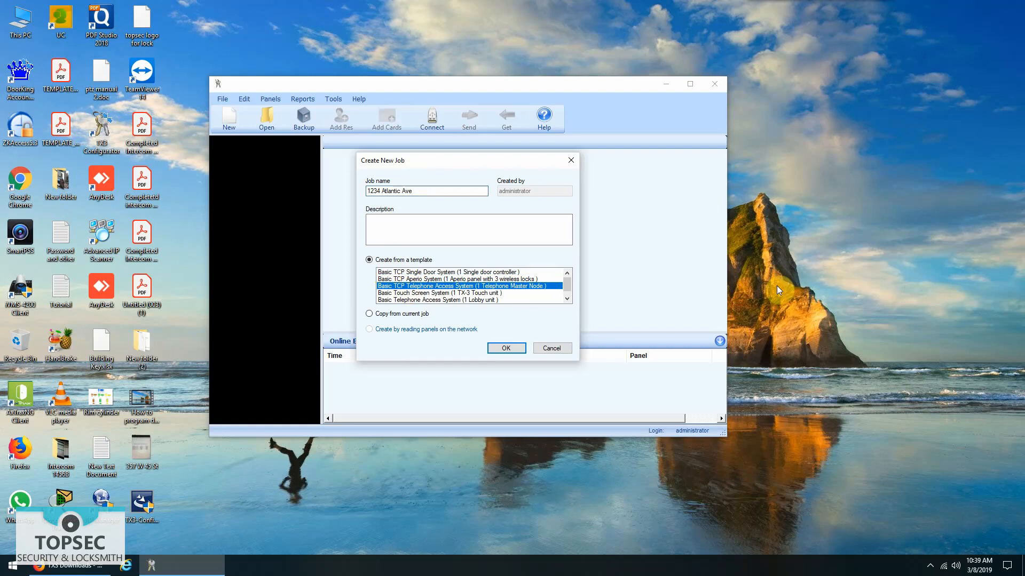
pyautogui.click(506, 348)
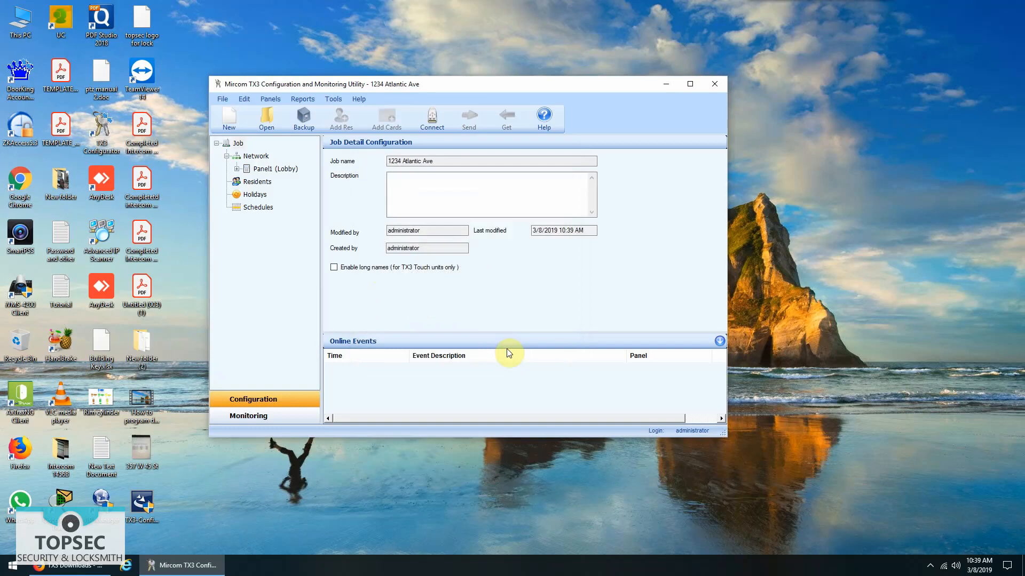
# - Relabel Panel1 (Lobby) 'Front door', model TX3-120/200-4 (4x20 LCD), IP 192.168.1.91
pyautogui.click(273, 172)
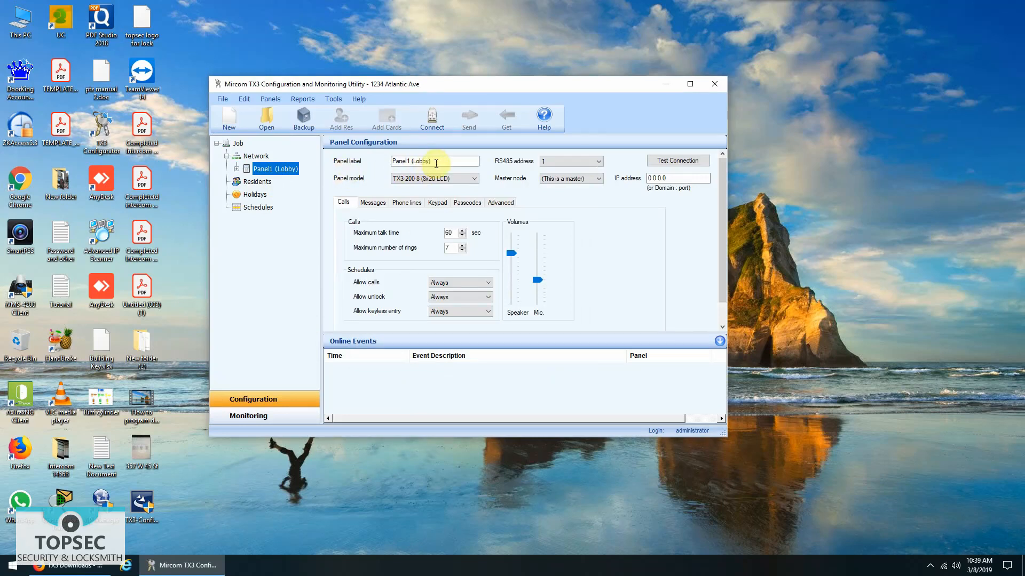
pyautogui.moveTo(436, 163); pyautogui.dragTo(378, 164)
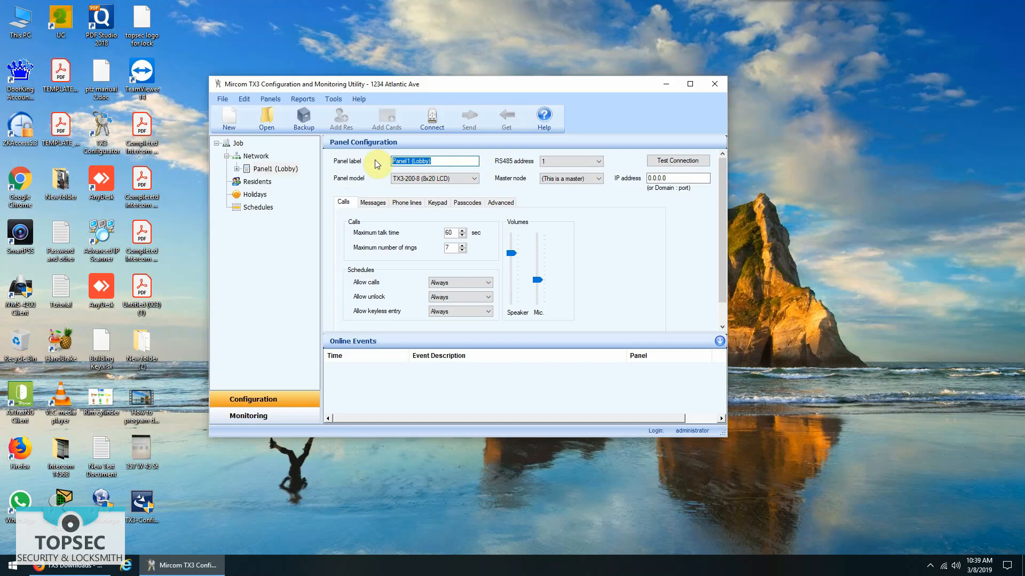
pyautogui.write('Front')
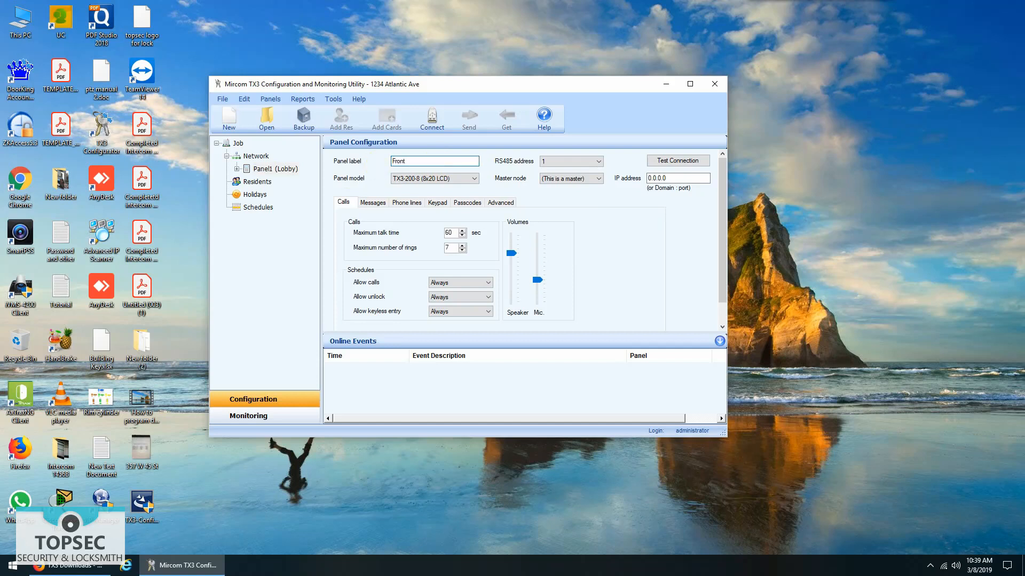
pyautogui.write(' door')
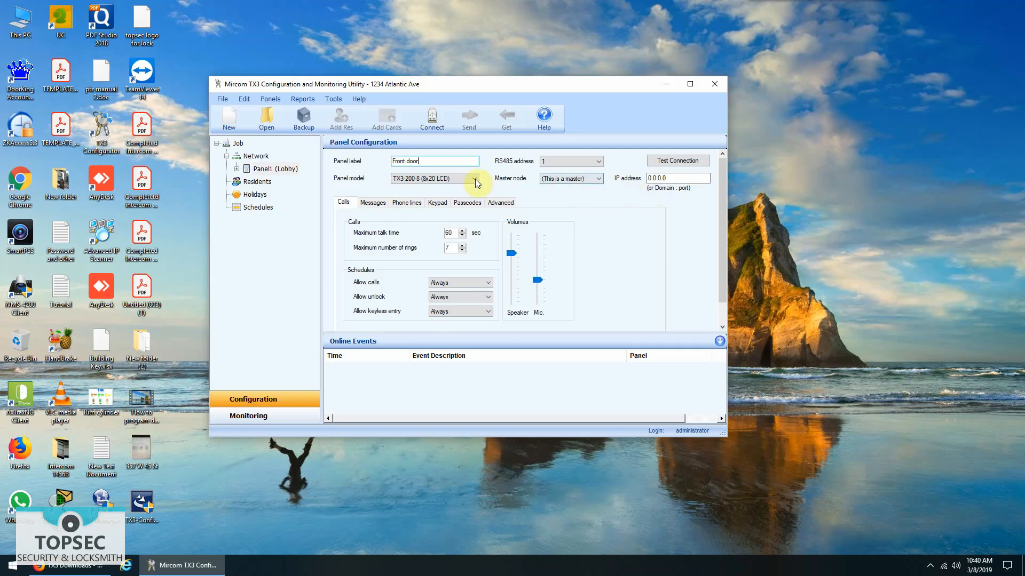
pyautogui.click(442, 179)
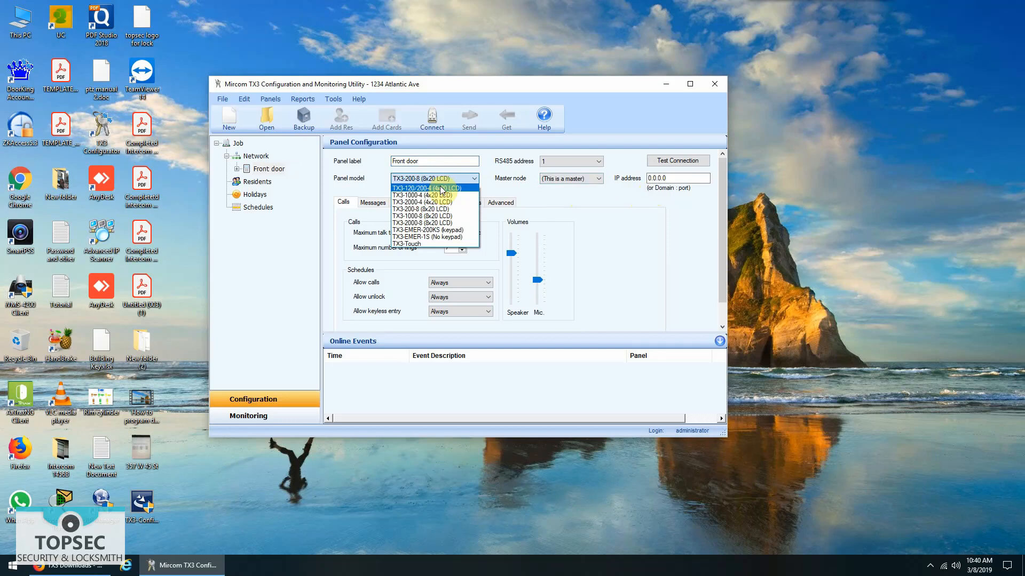
pyautogui.click(442, 189)
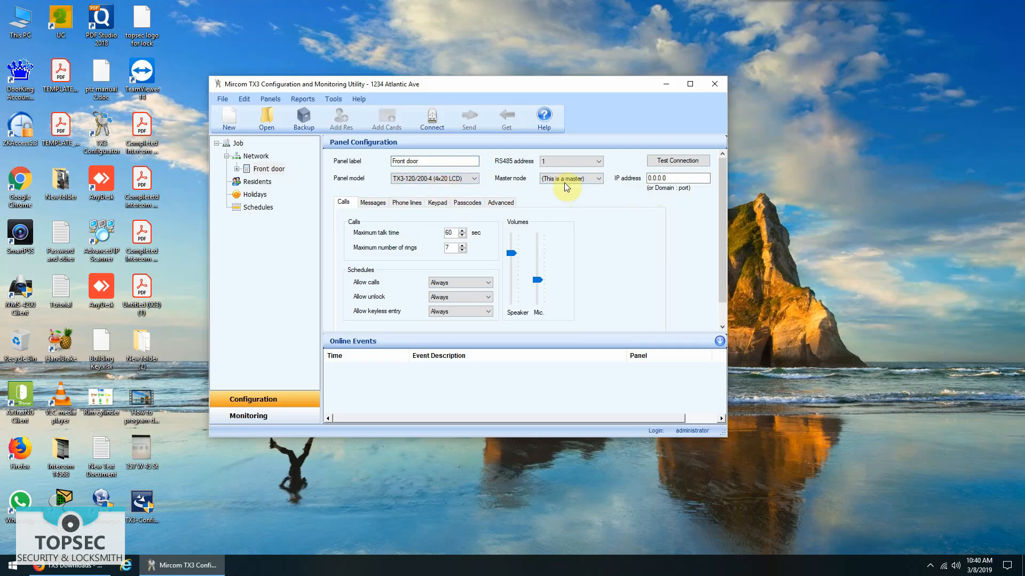
pyautogui.click(676, 179)
pyautogui.moveTo(676, 178); pyautogui.dragTo(615, 183)
pyautogui.write('192.168.1.91')
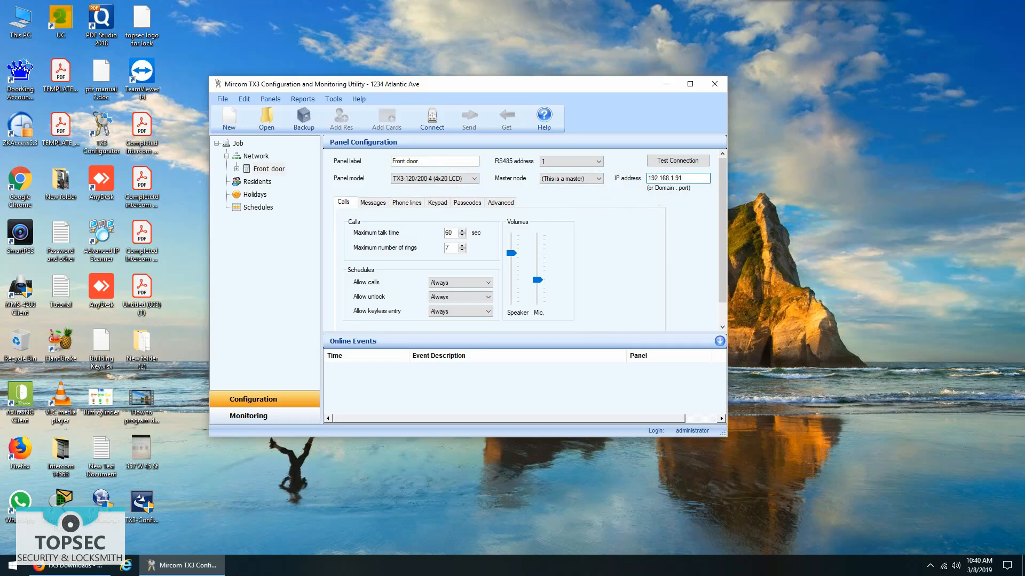
# - Test the Front door panel's connection successfully, then connect to it from the toolbar
pyautogui.click(684, 160)
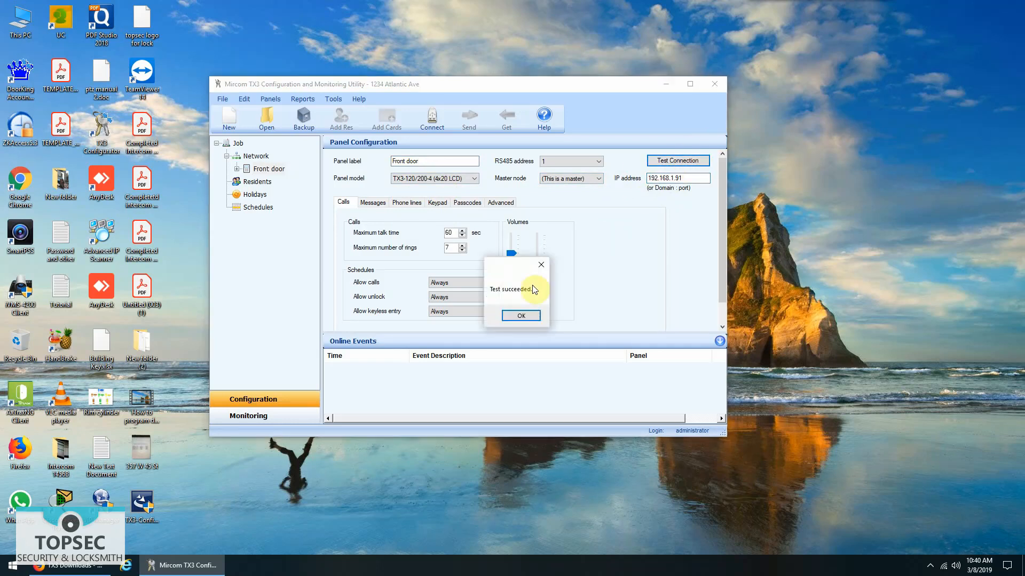
pyautogui.click(522, 312)
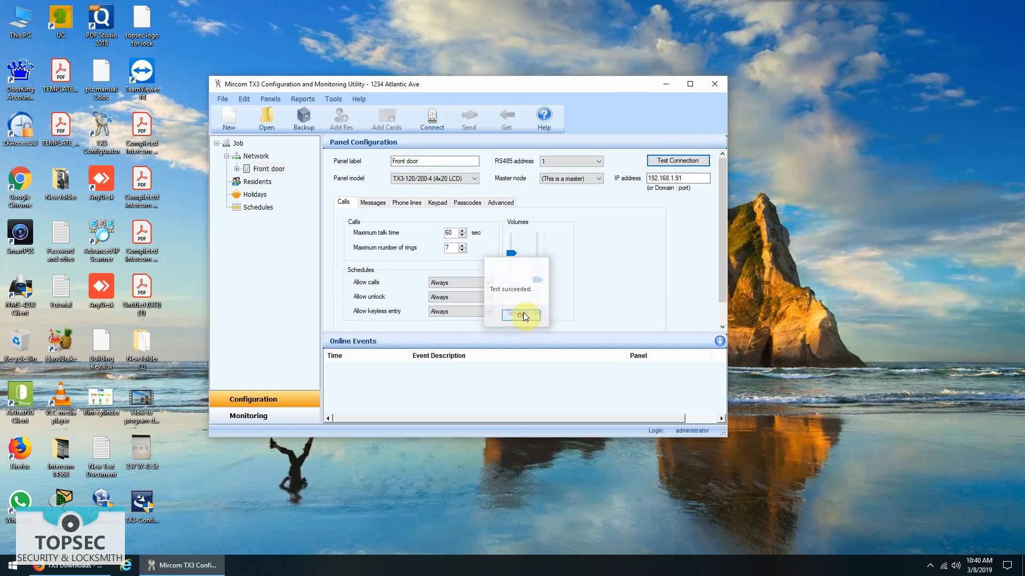
pyautogui.click(424, 115)
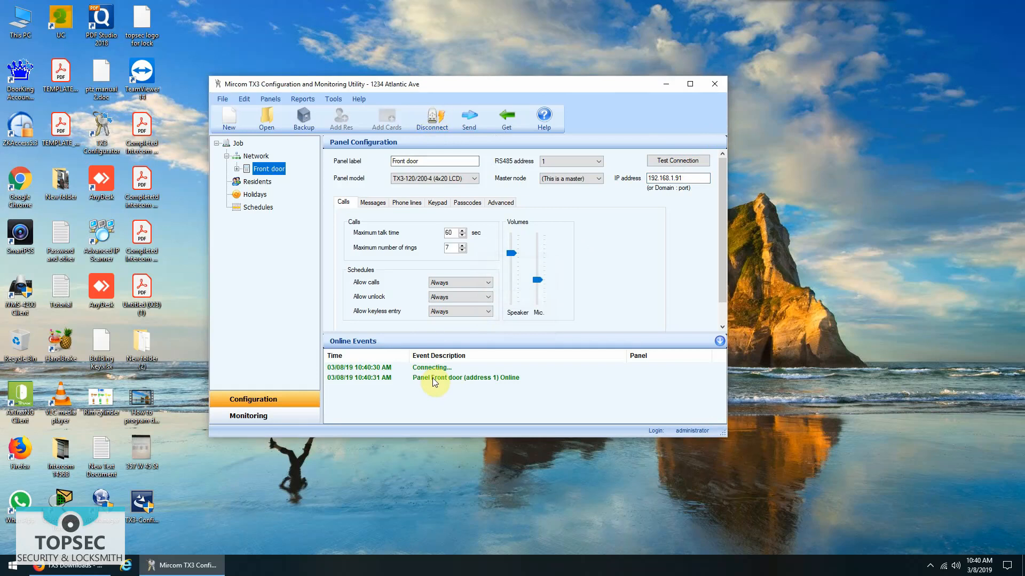
# - In Residents, add 2 residents with default names NewName and NewName002 (dial codes 1, 2)
pyautogui.click(260, 183)
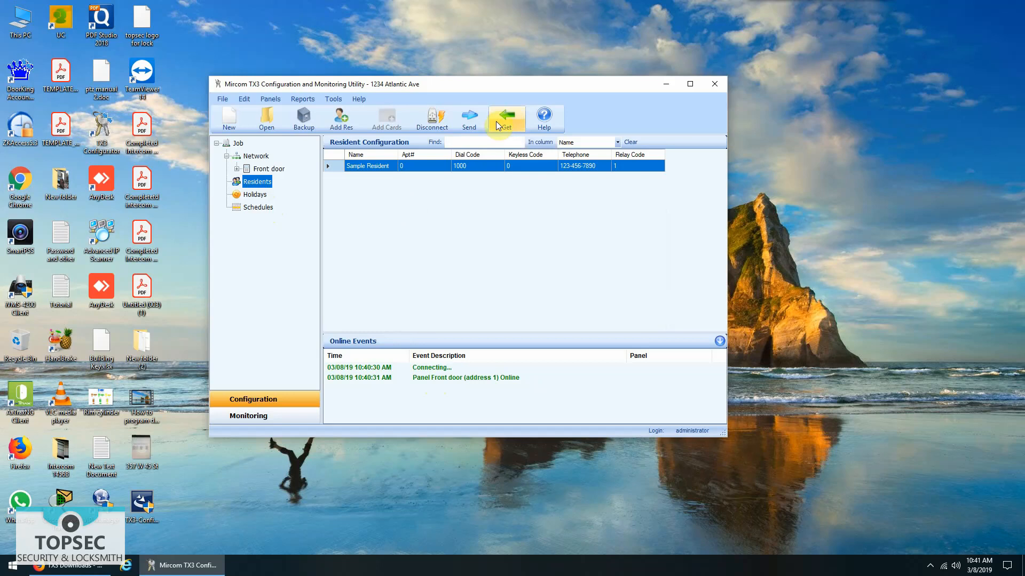
pyautogui.click(350, 124)
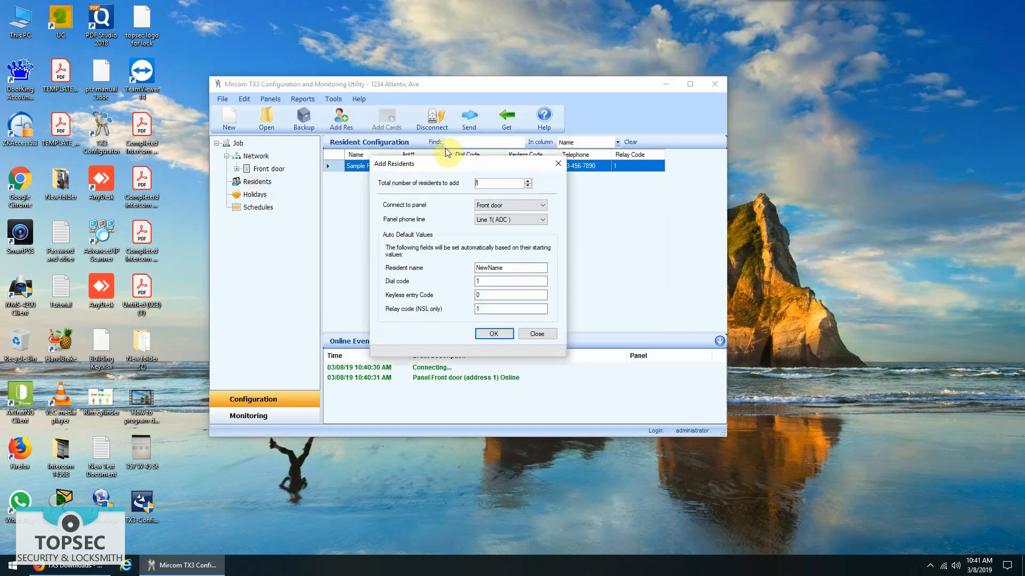
pyautogui.moveTo(507, 183); pyautogui.dragTo(460, 181)
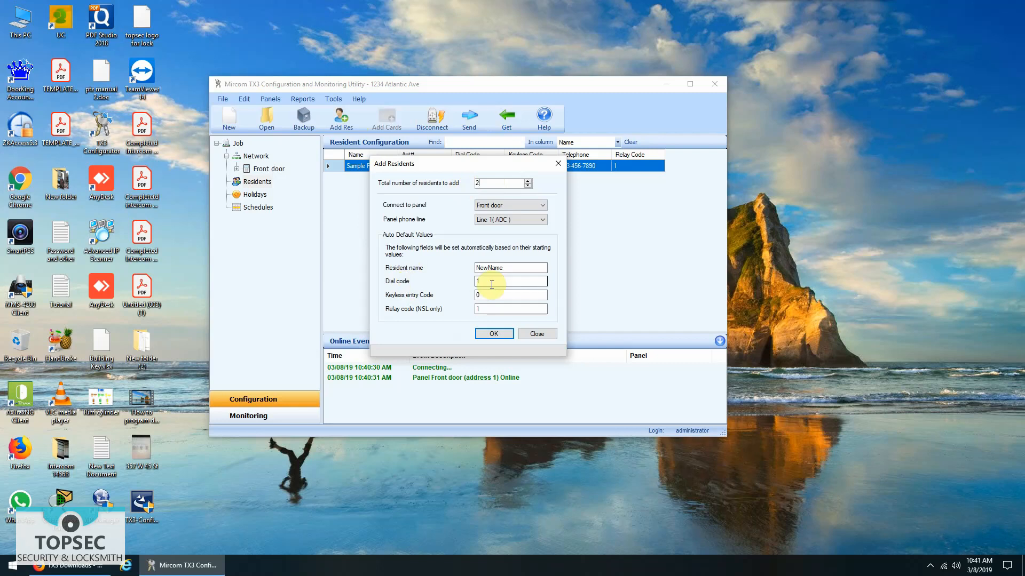
pyautogui.click(494, 333)
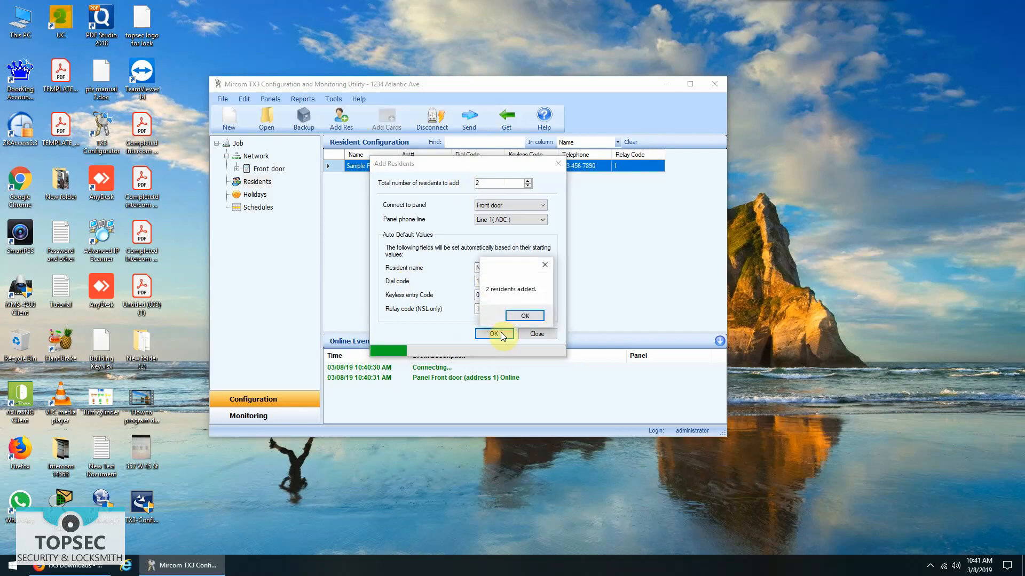
pyautogui.click(523, 317)
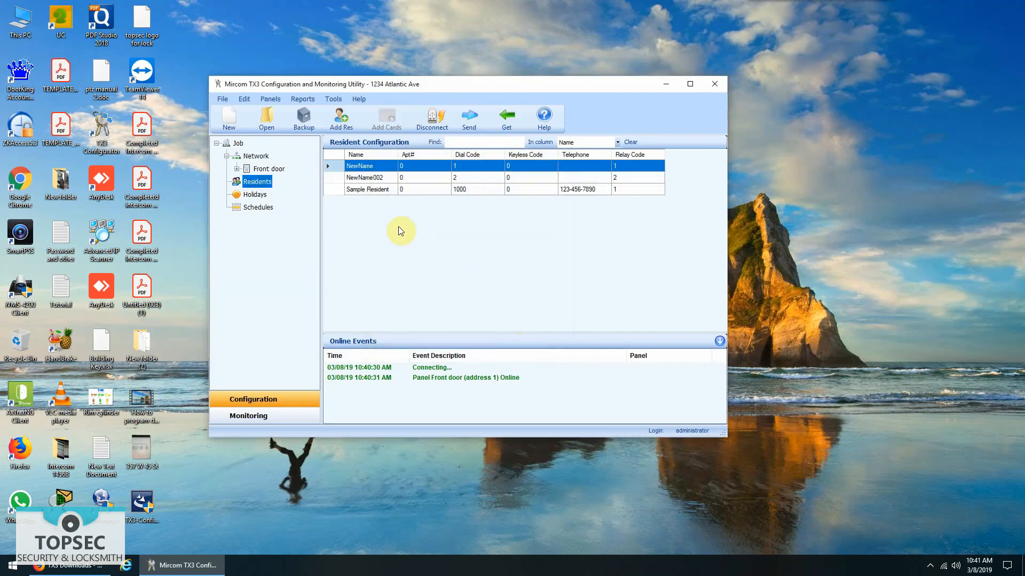
# - Start a new Front door resident named asdf, clearing the name-in-use warning
pyautogui.click(336, 117)
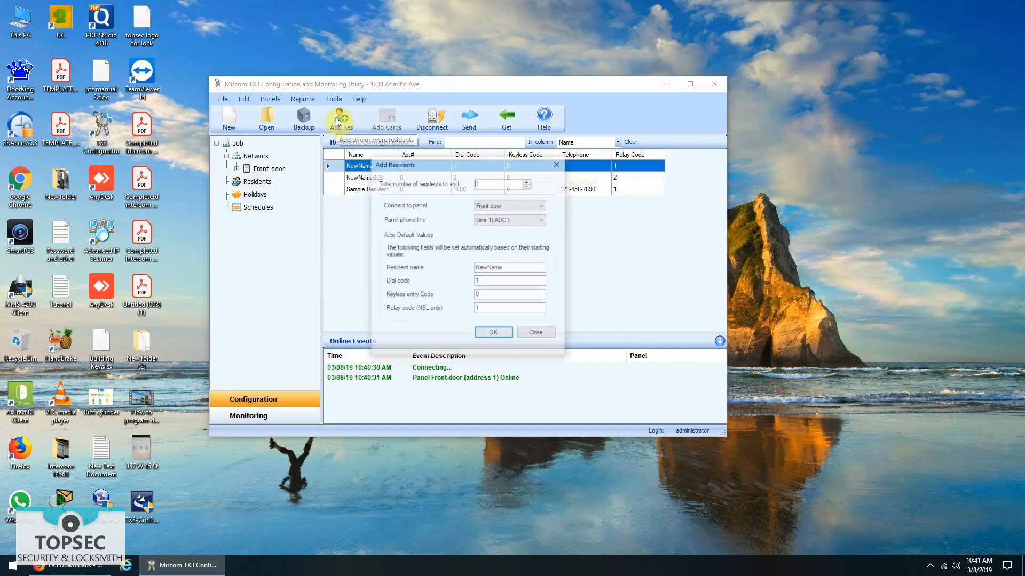
pyautogui.moveTo(399, 166); pyautogui.dragTo(402, 212)
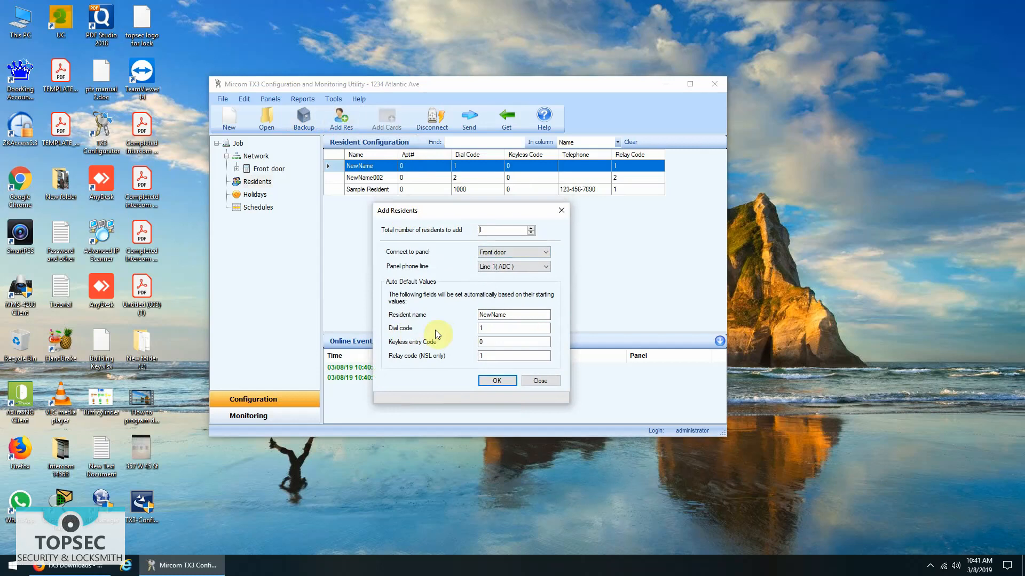
pyautogui.click(492, 380)
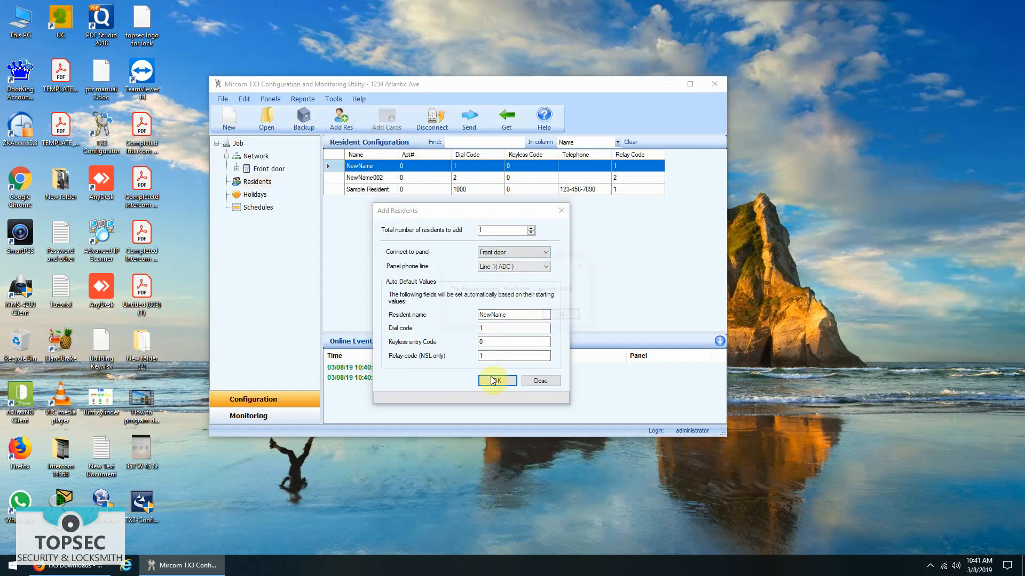
pyautogui.click(560, 315)
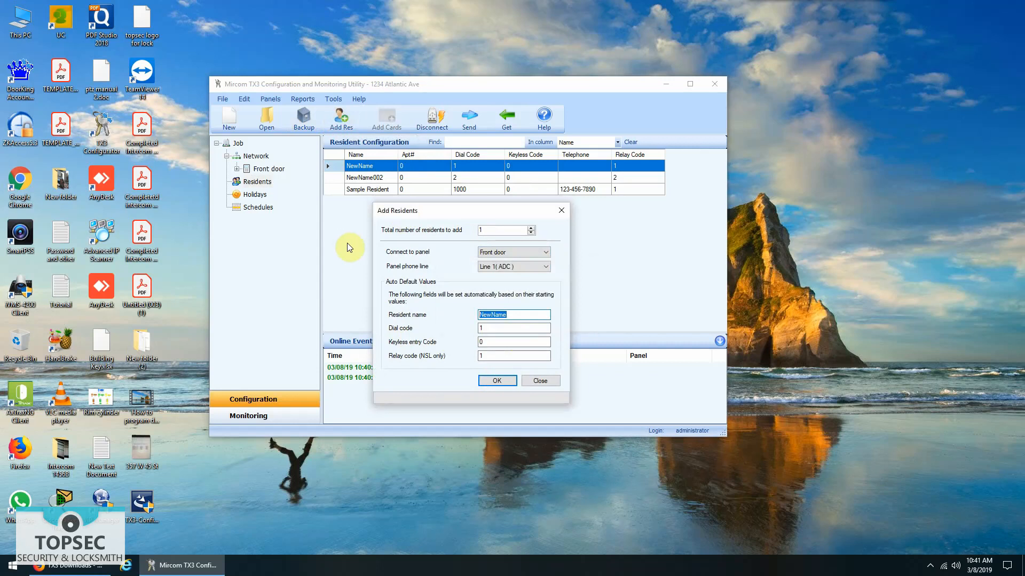
pyautogui.write('asdf')
pyautogui.click(497, 382)
# - Replace the taken dial code 1 with 3 and confirm the asdf resident was added
pyautogui.click(542, 315)
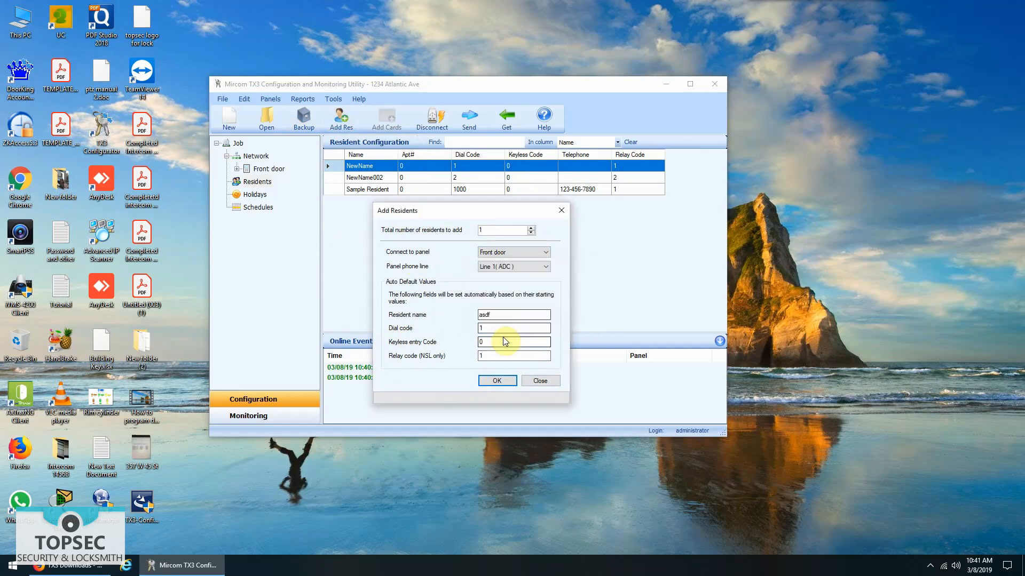
pyautogui.moveTo(492, 330); pyautogui.dragTo(464, 329)
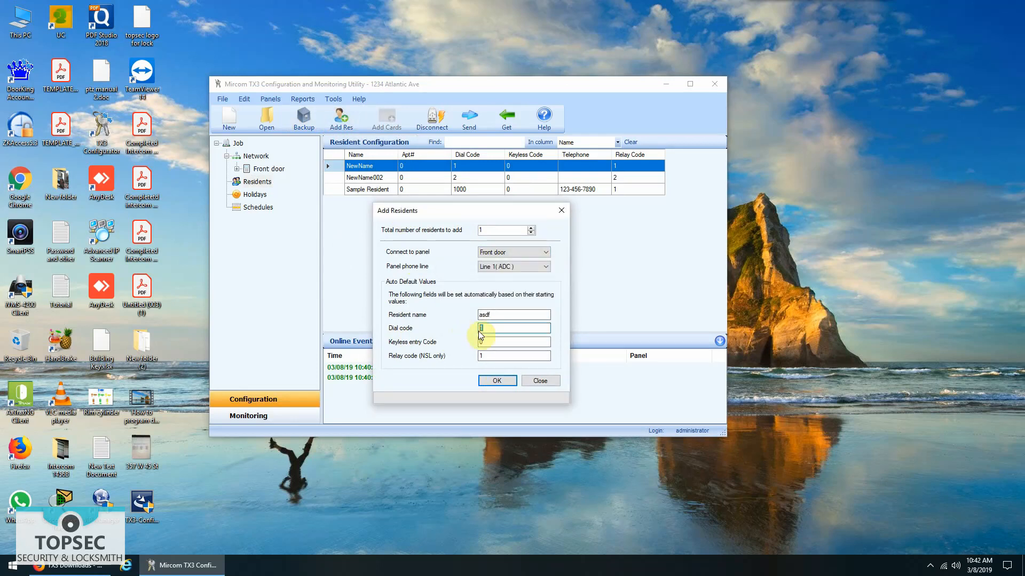
pyautogui.write('3')
pyautogui.doubleClick(485, 329)
pyautogui.click(492, 381)
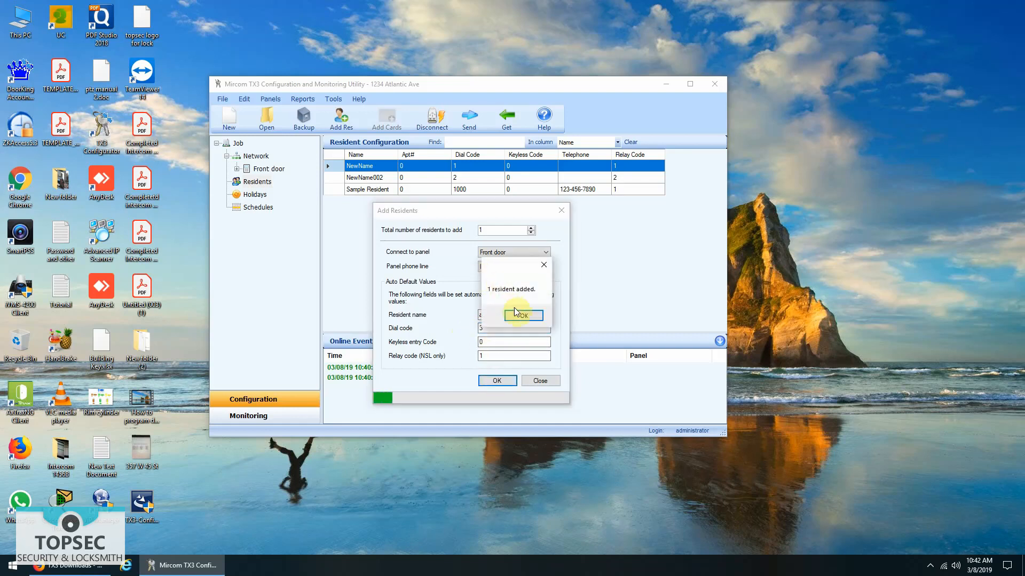
pyautogui.click(522, 315)
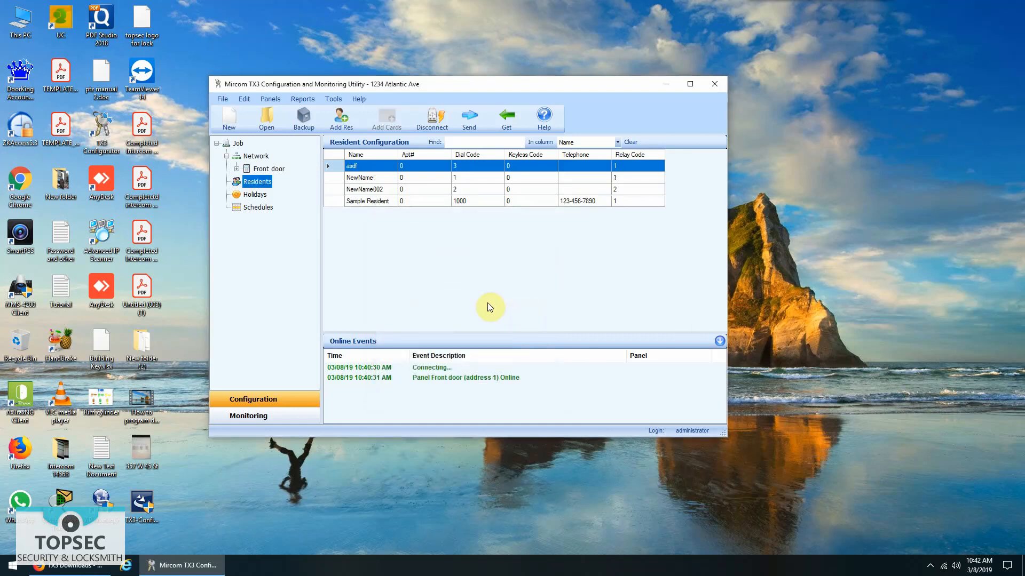
# - Rename asdf to 'Apt 1A' with apartment number 1A and the resident's phone number
pyautogui.doubleClick(427, 167)
pyautogui.doubleClick(434, 155)
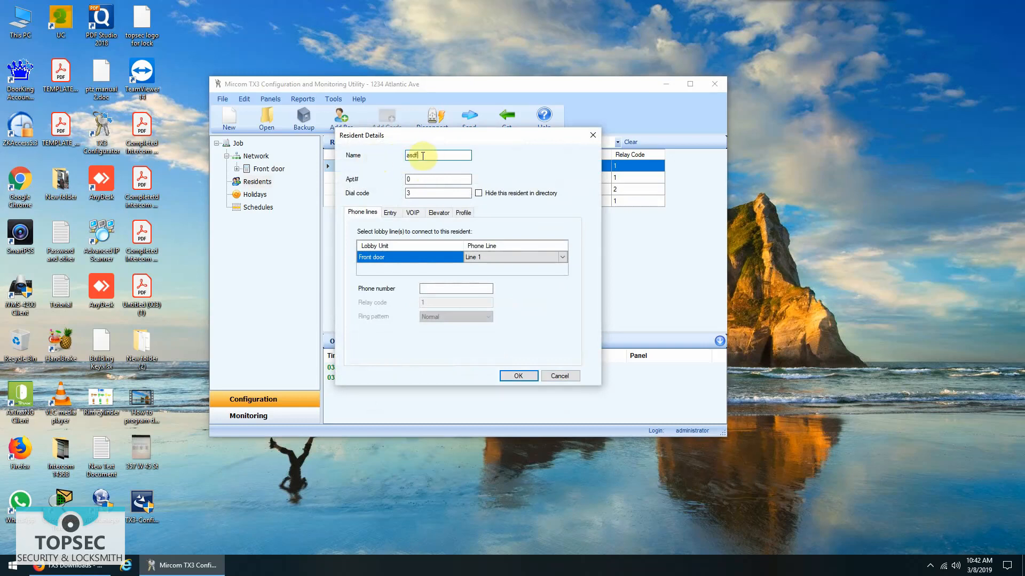
pyautogui.moveTo(409, 140); pyautogui.dragTo(431, 229)
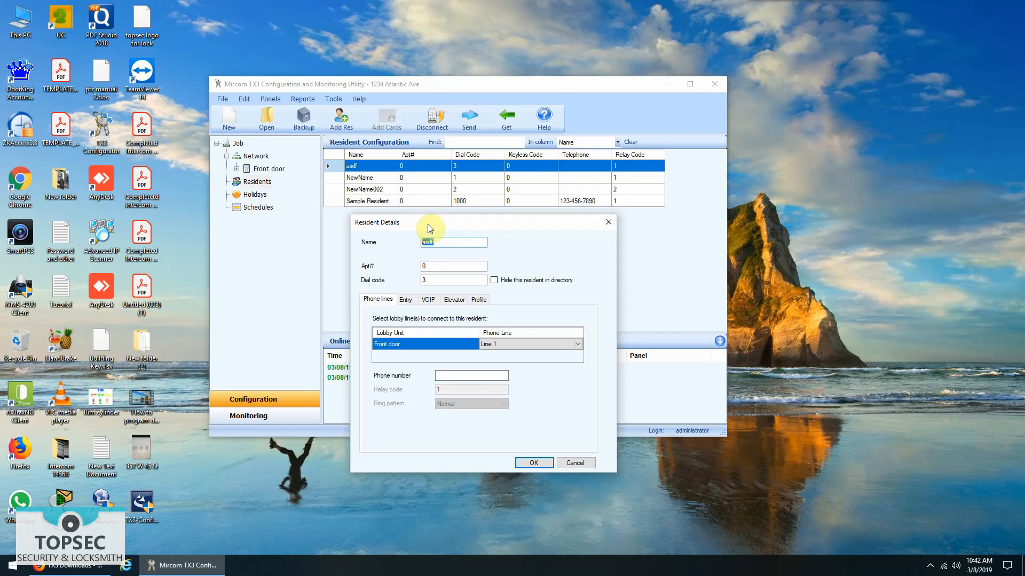
pyautogui.write('pt 1A')
pyautogui.moveTo(446, 268); pyautogui.dragTo(415, 270)
pyautogui.write('1A')
pyautogui.click(456, 373)
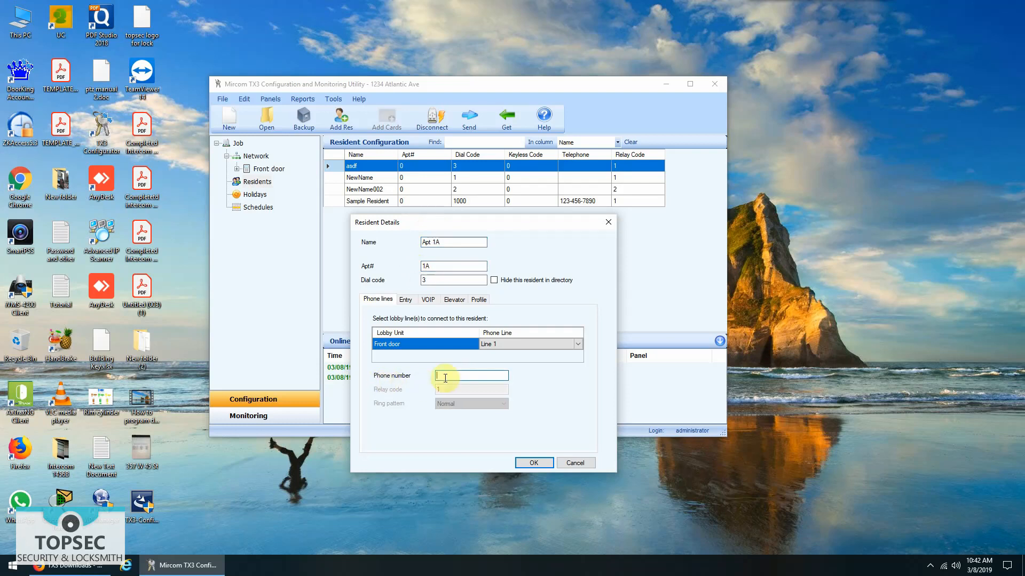
pyautogui.click(533, 463)
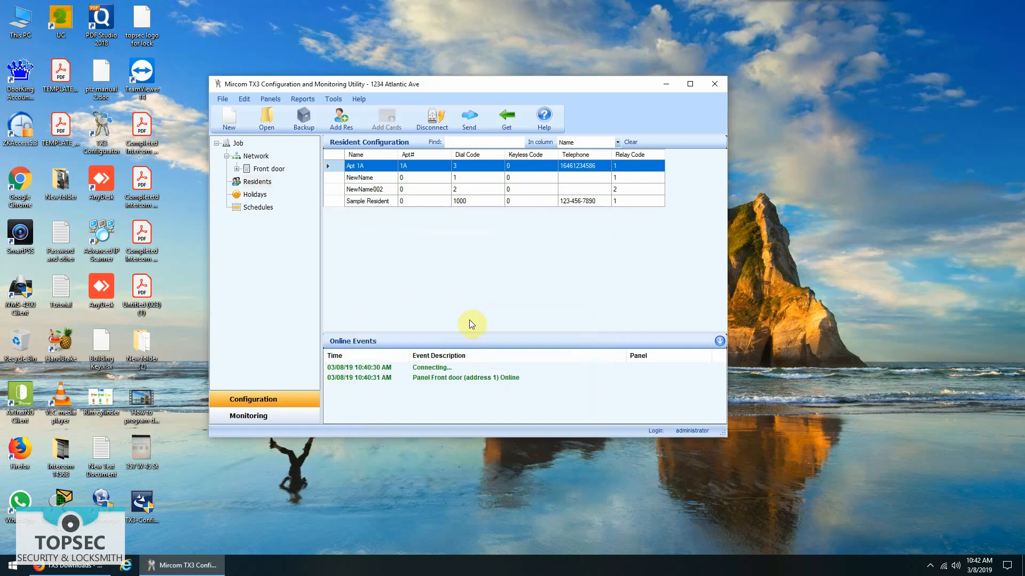
# - Change NewName to 'Apt 2B' with apartment 2B and the resident's phone number
pyautogui.doubleClick(402, 180)
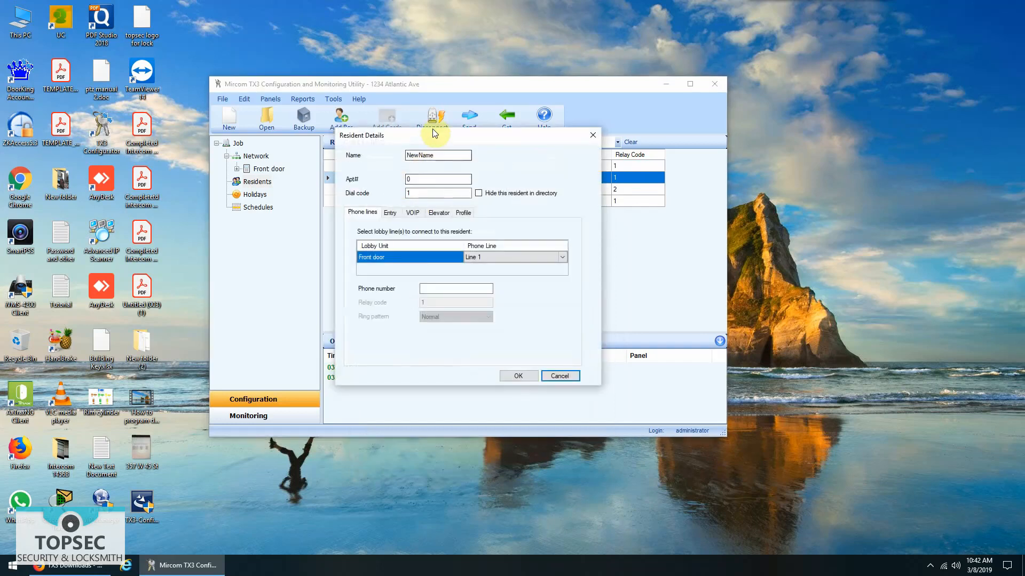
pyautogui.moveTo(435, 133); pyautogui.dragTo(432, 223)
pyautogui.doubleClick(437, 244)
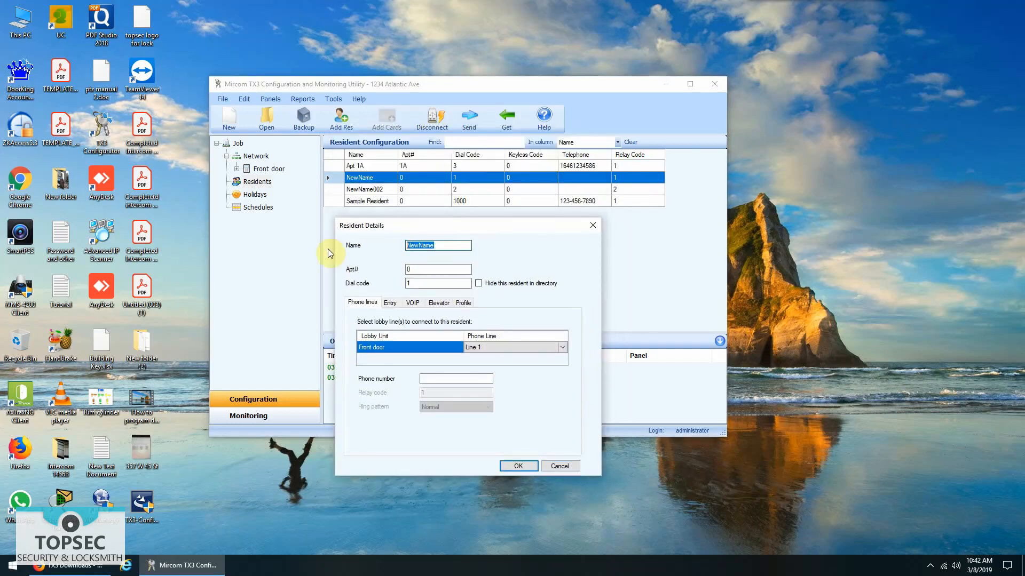
pyautogui.write('Apt 2B')
pyautogui.doubleClick(413, 271)
pyautogui.write('2B')
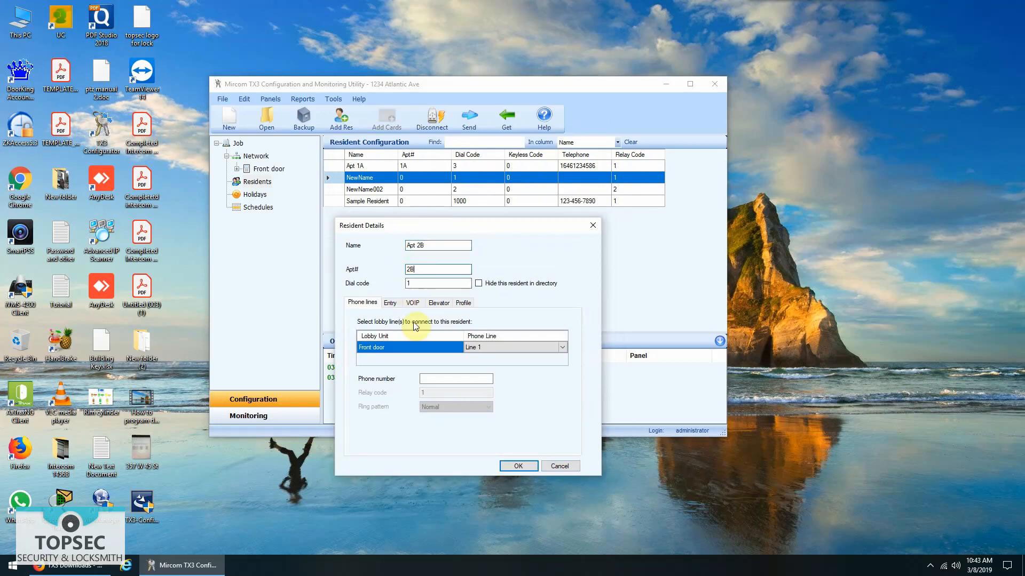
pyautogui.click(439, 379)
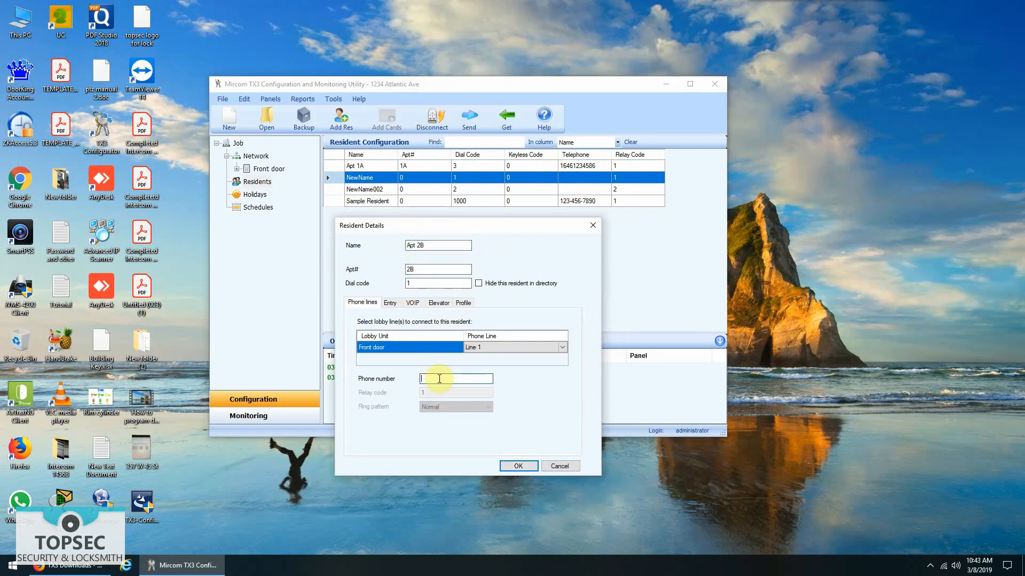
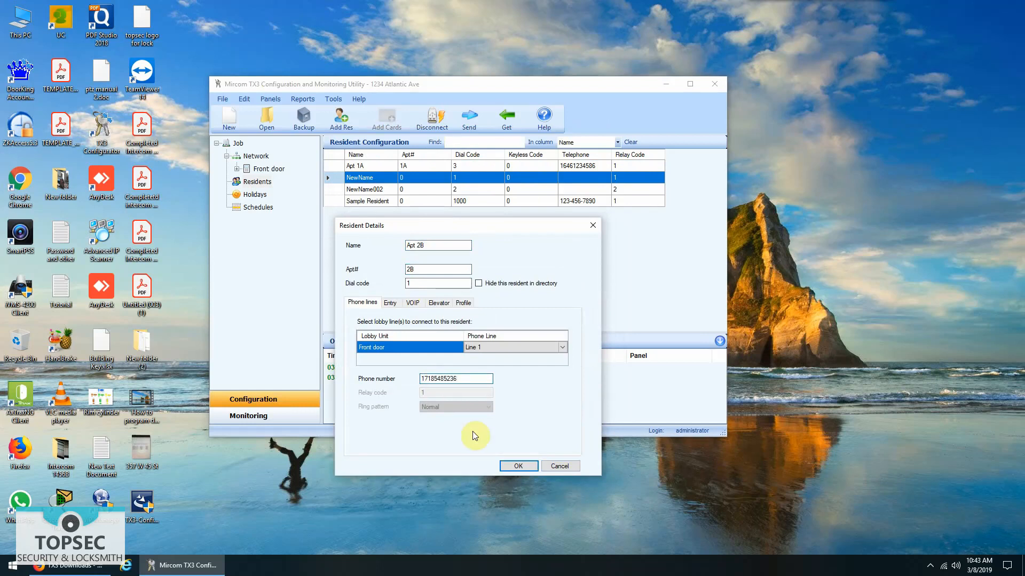
pyautogui.click(505, 465)
# - Change NewName002 to 'Apt 3C' with apartment 3C and the resident's phone number
pyautogui.doubleClick(485, 190)
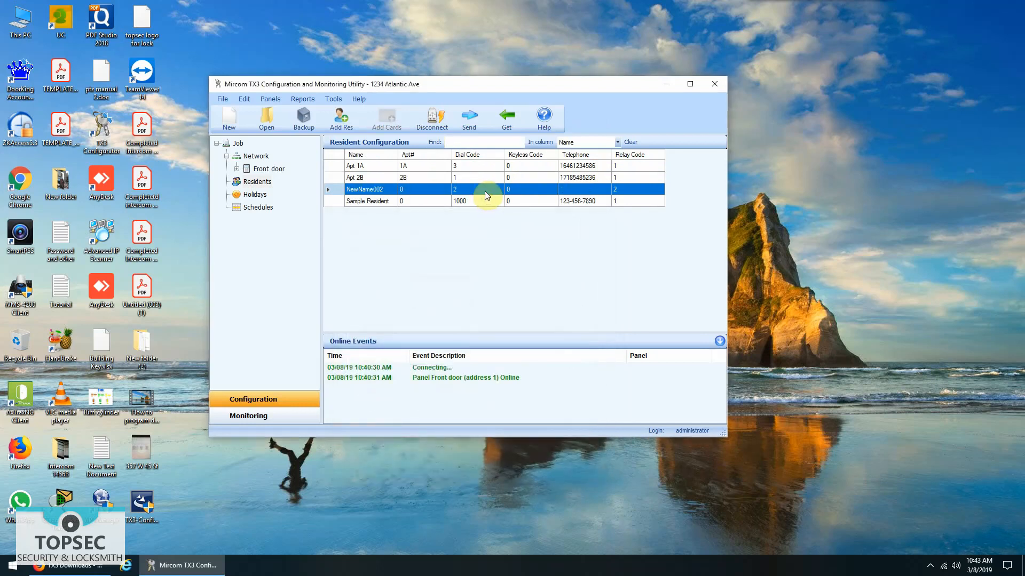
pyautogui.doubleClick(454, 155)
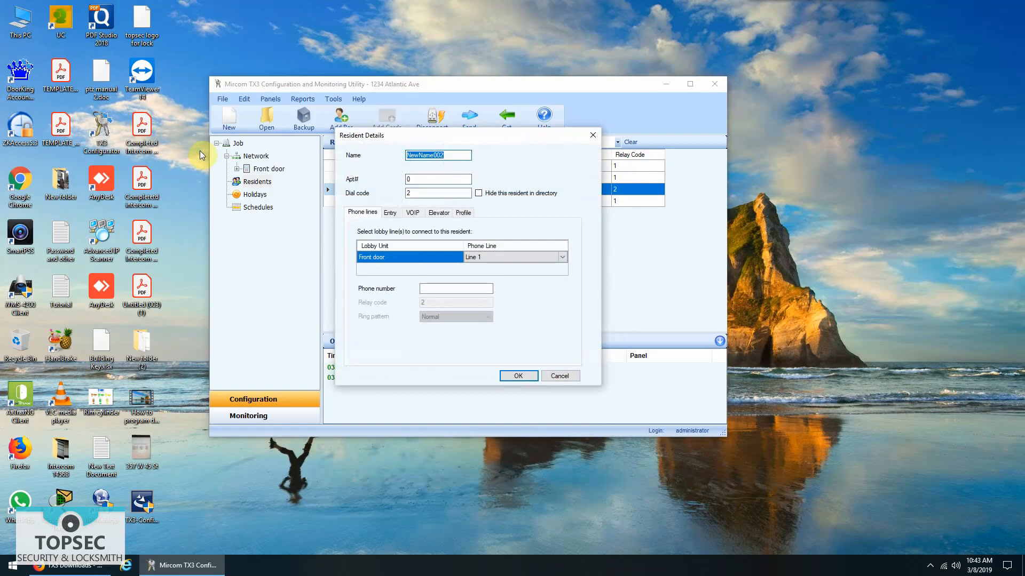
pyautogui.write('3C')
pyautogui.press('Tab')
pyautogui.write('3C')
pyautogui.click(457, 288)
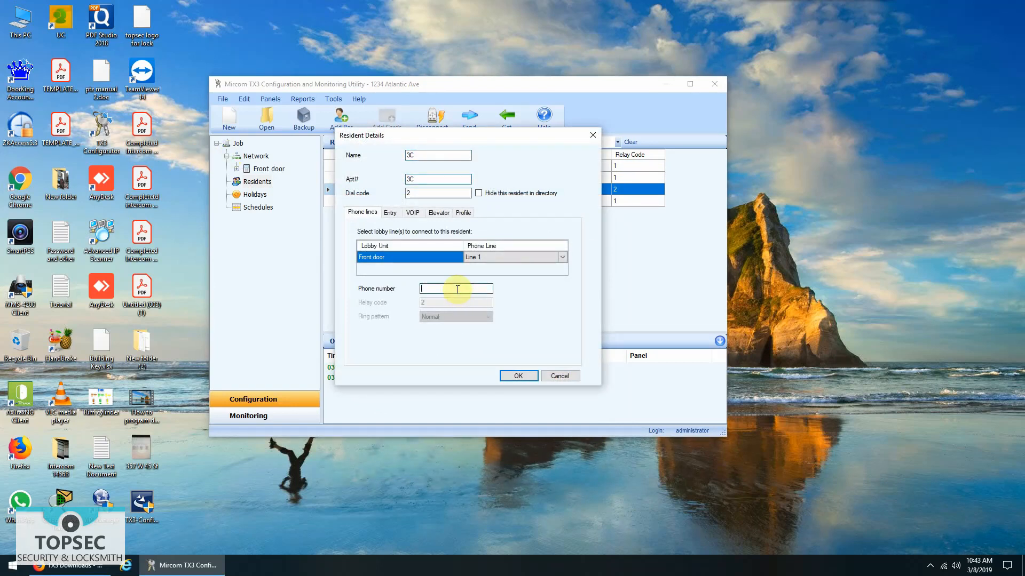
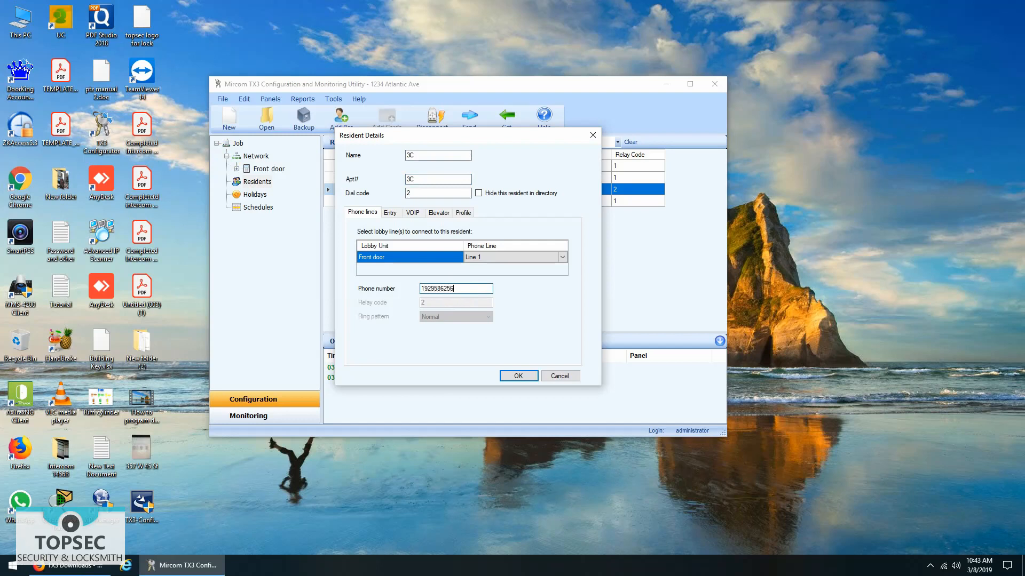
pyautogui.click(408, 154)
pyautogui.write('Apt')
pyautogui.click(507, 376)
pyautogui.doubleClick(408, 202)
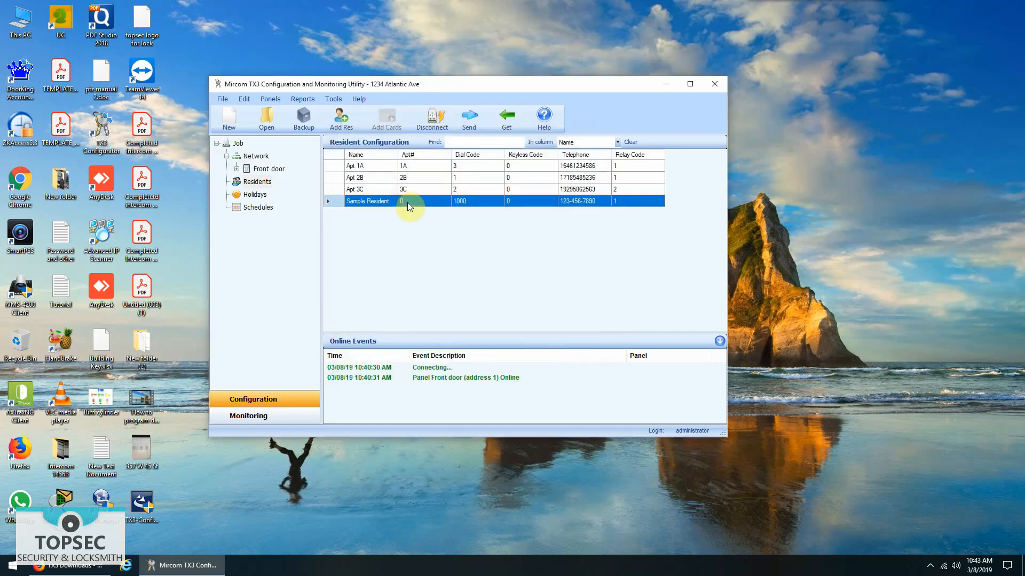
# - Rename Sample Resident to 'Apt 4D', apartment 4D, replacing its phone number with the new one
pyautogui.click(460, 156)
pyautogui.moveTo(460, 156); pyautogui.dragTo(406, 155)
pyautogui.write('Apt')
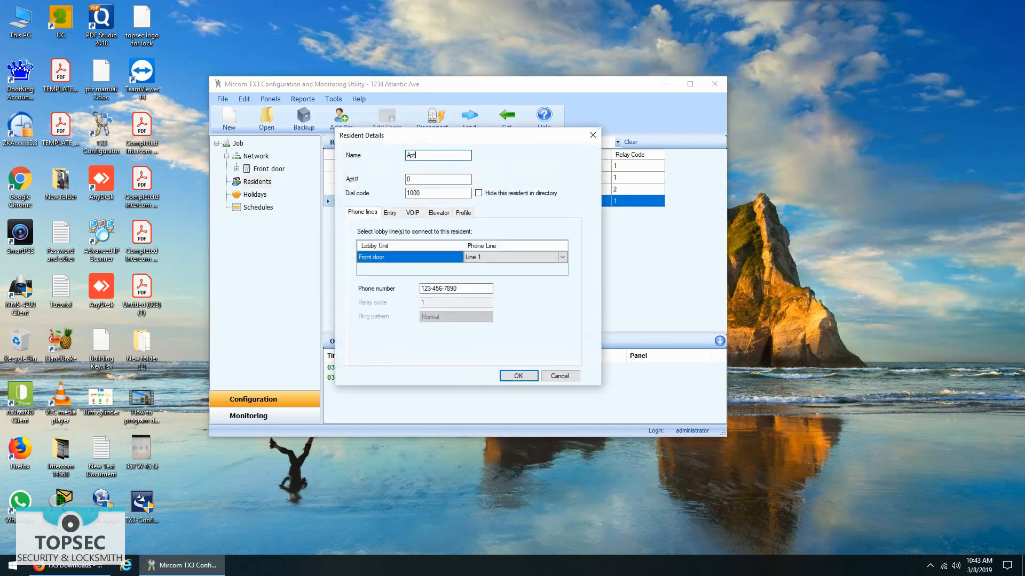
pyautogui.write(' 4D')
pyautogui.press('Tab')
pyautogui.write('4')
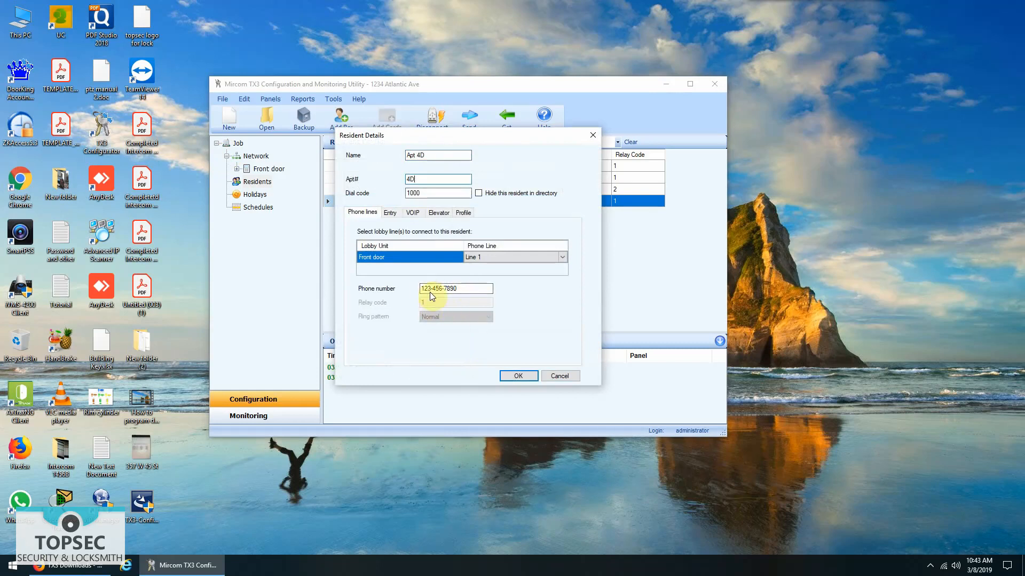
pyautogui.moveTo(465, 288); pyautogui.dragTo(338, 293)
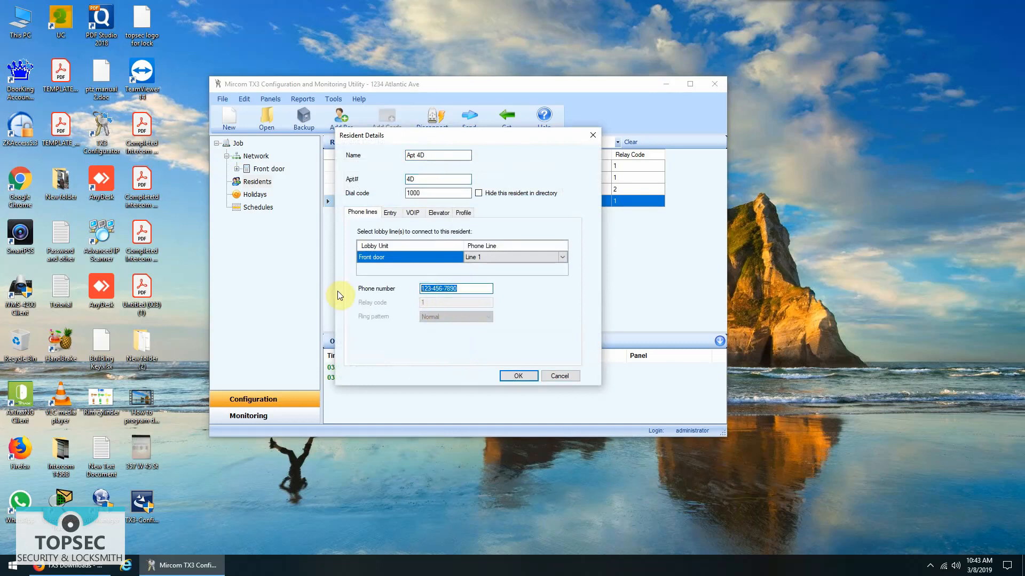
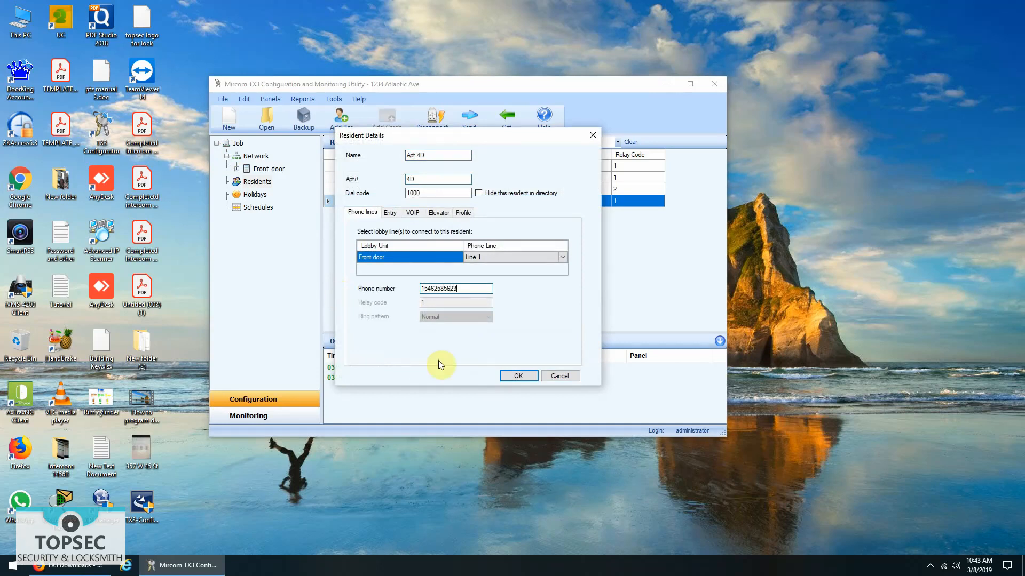
pyautogui.click(520, 375)
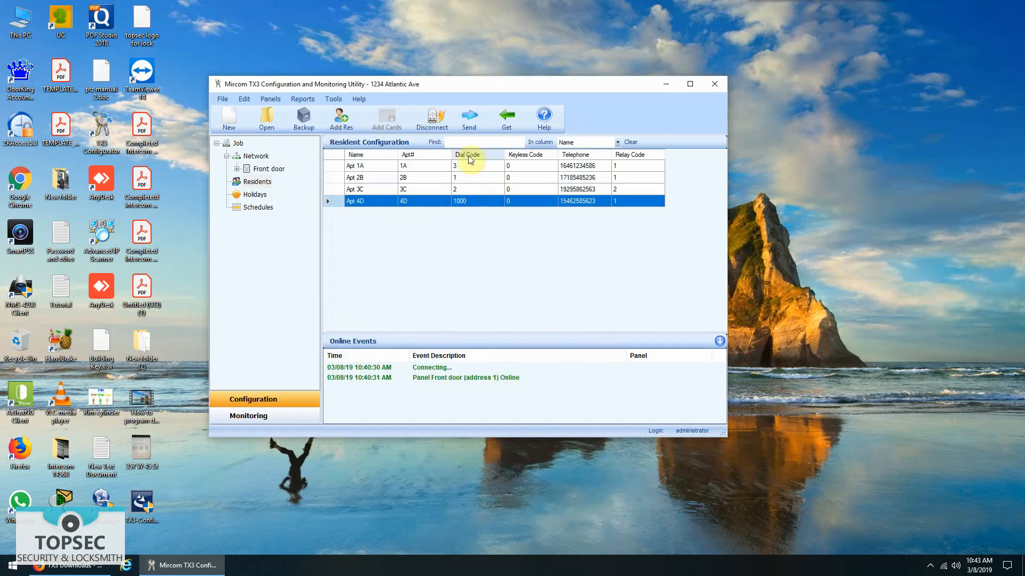
# - Send the four residents to the Front door panel, then close the utility
pyautogui.click(467, 127)
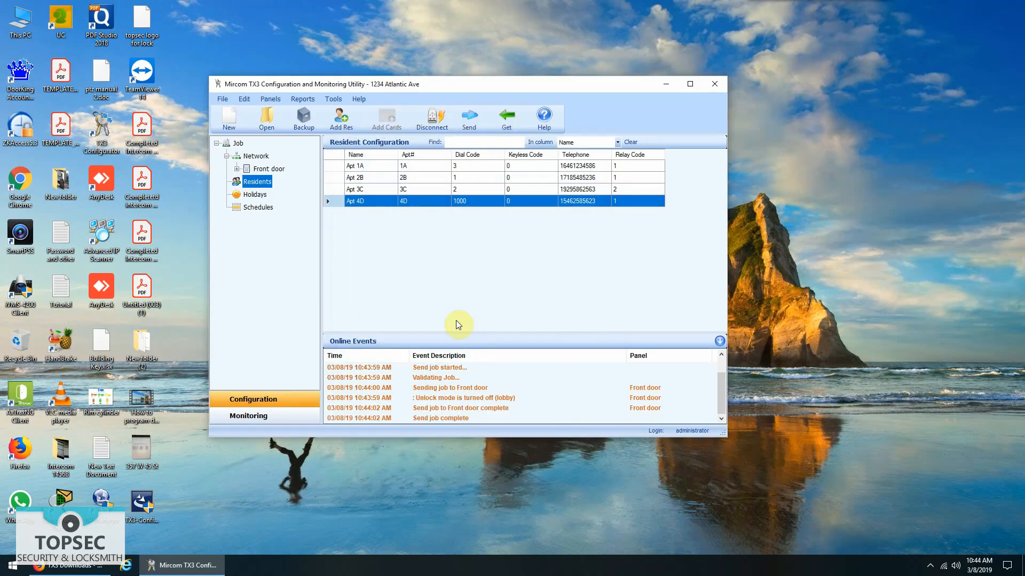
pyautogui.click(484, 416)
pyautogui.click(355, 166)
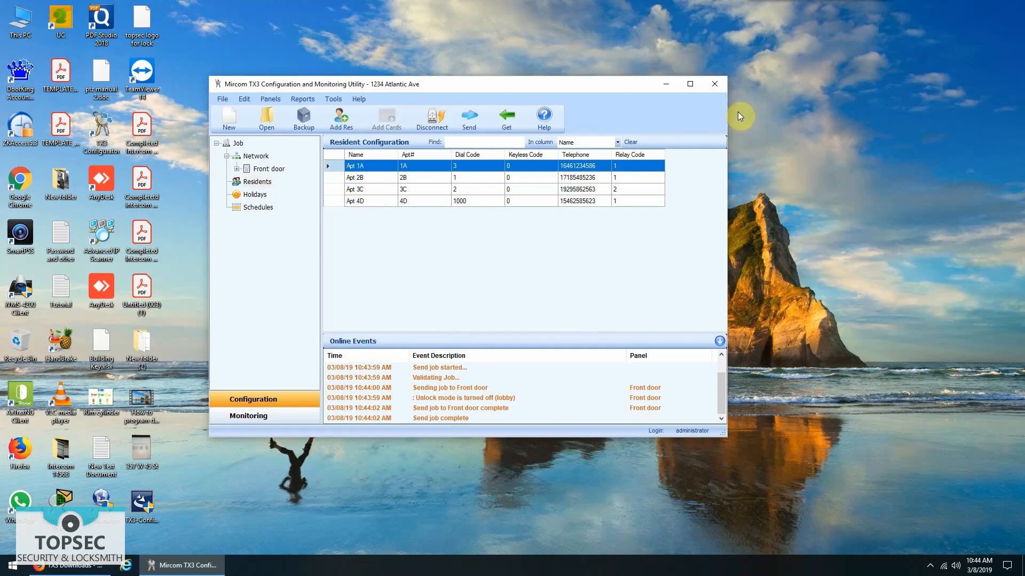
pyautogui.click(712, 86)
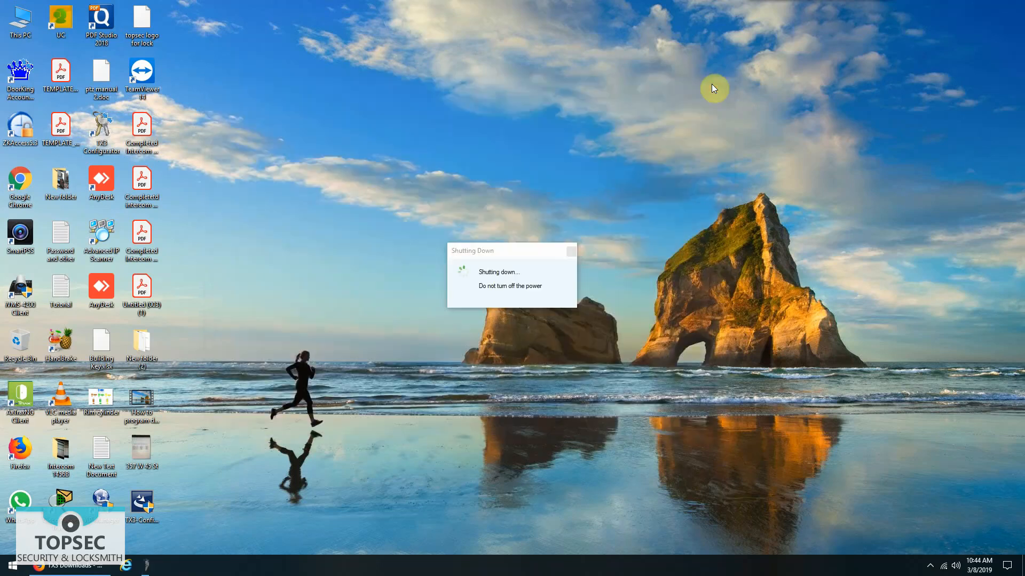